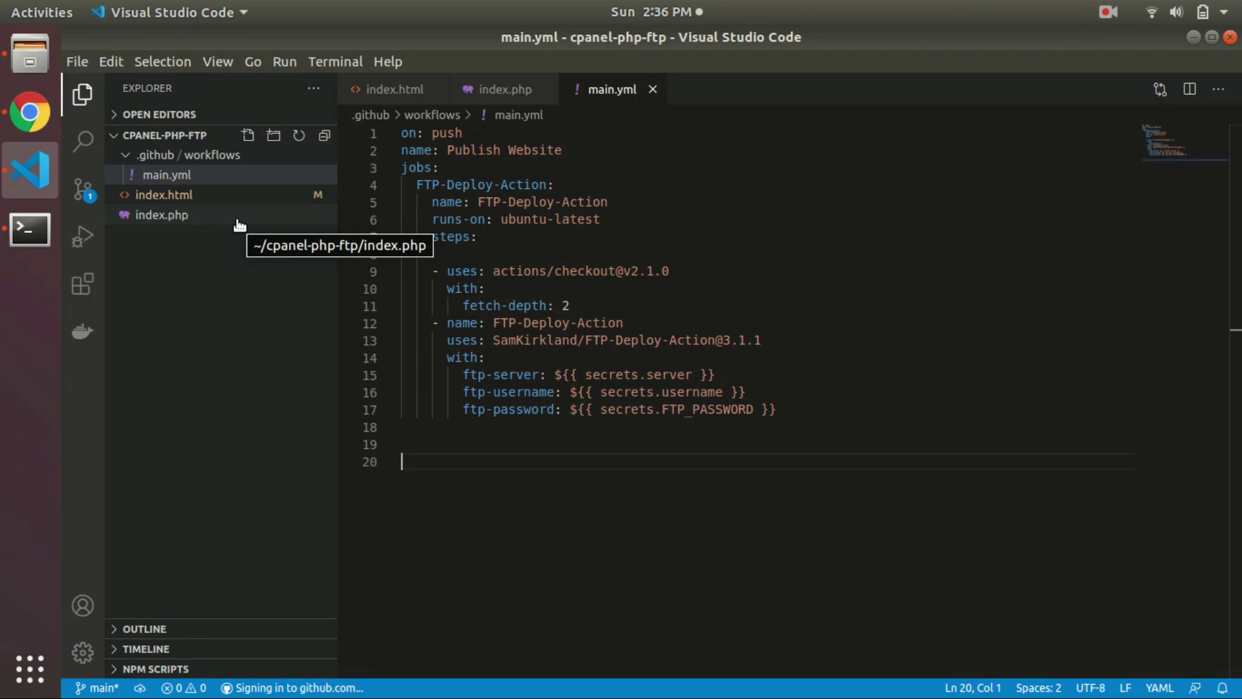
- Check the ftp-server and FTP_PASSWORD secret names in the main.yml deploy workflow
{"action": "key", "text": "alt+Tab"}
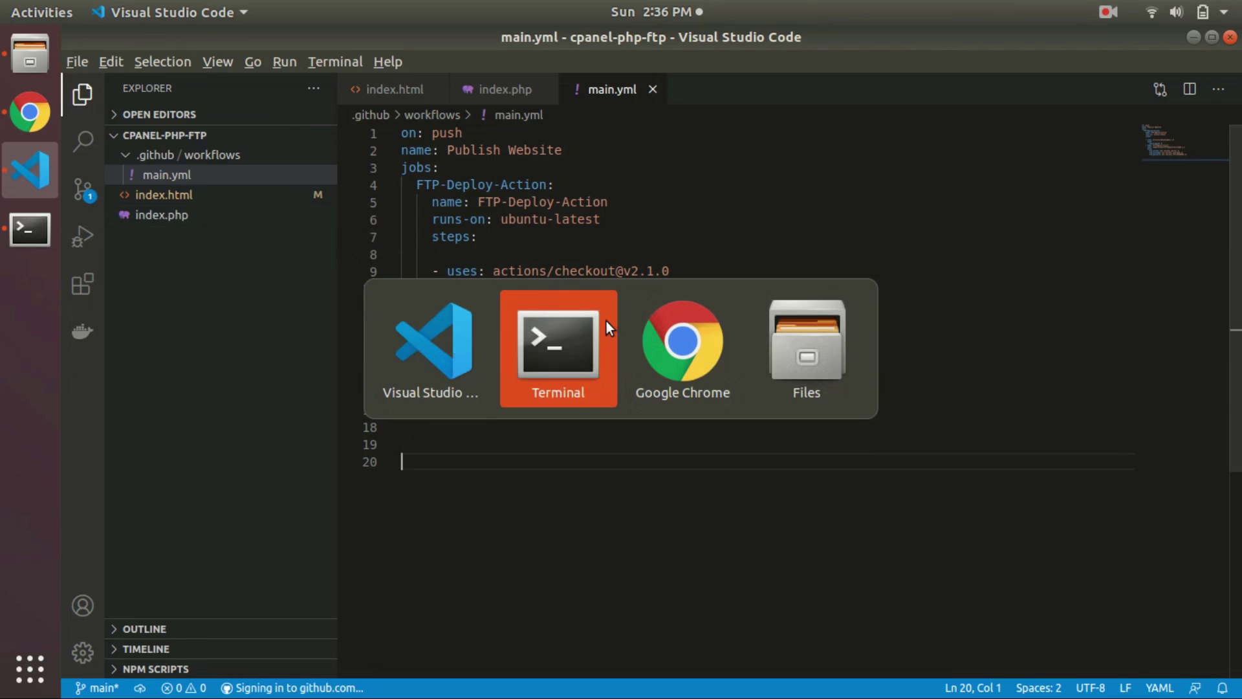
{"action": "key", "text": "alt+Tab"}
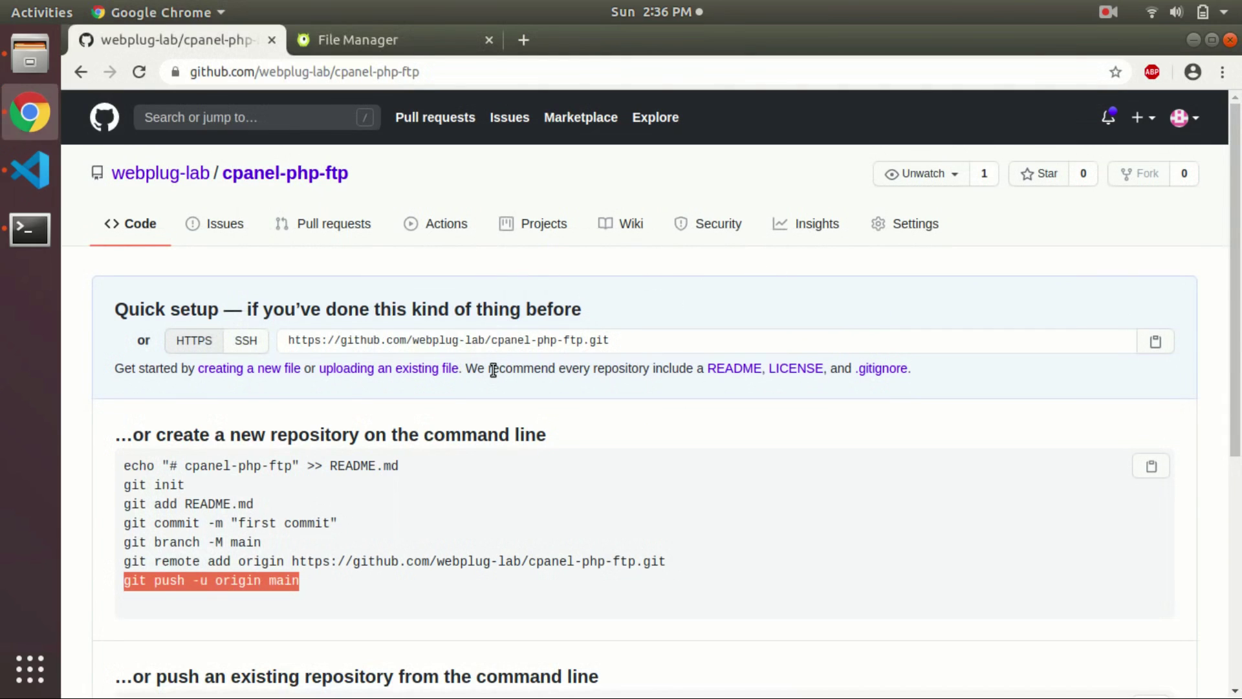
{"action": "key", "text": "alt+Tab"}
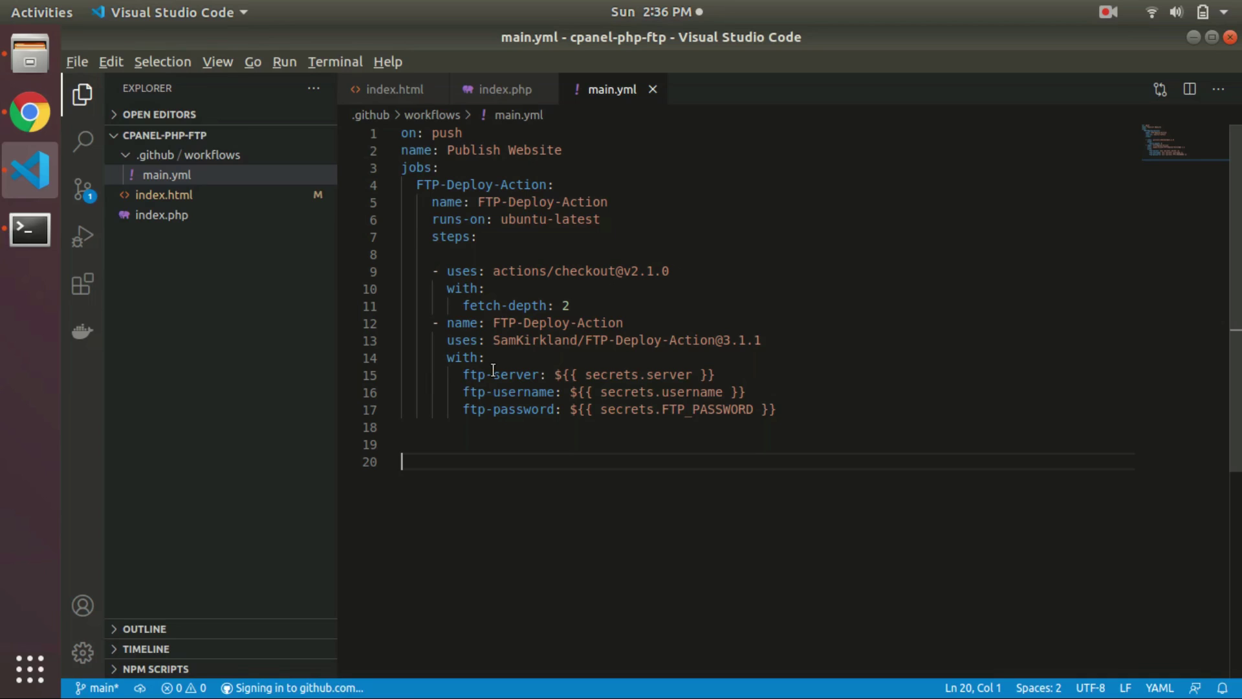
{"action": "left_click", "coordinate": [672, 374]}
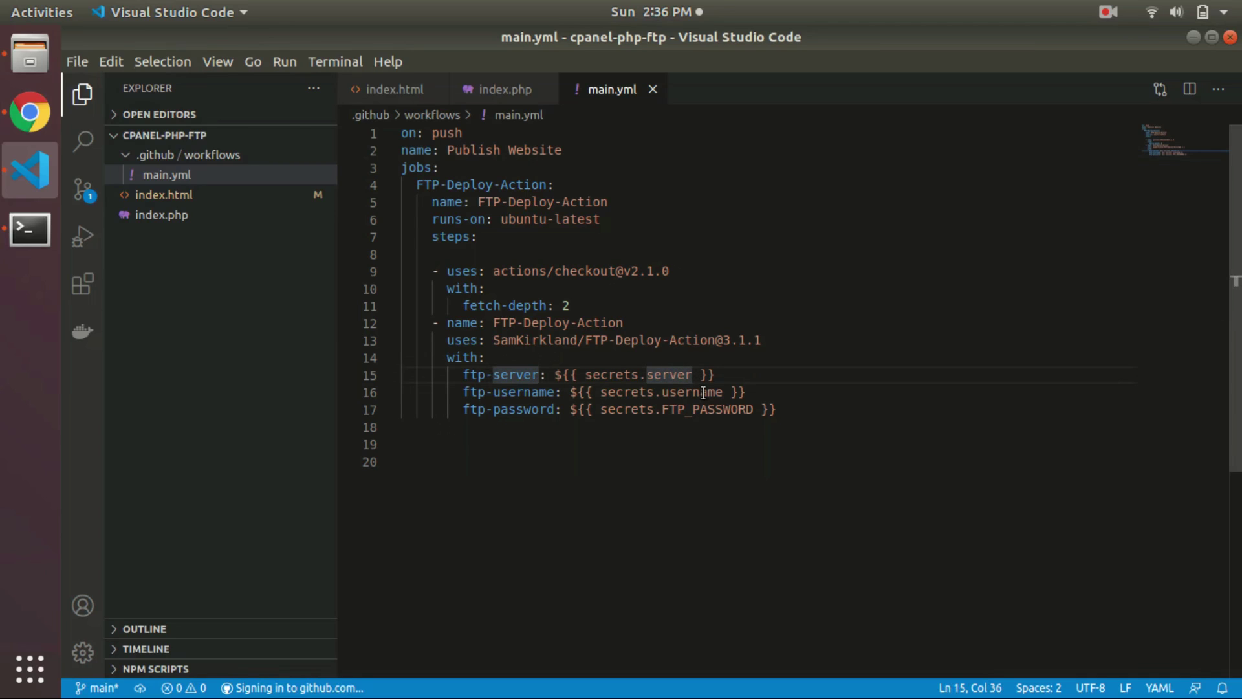
{"action": "double_click", "coordinate": [734, 409]}
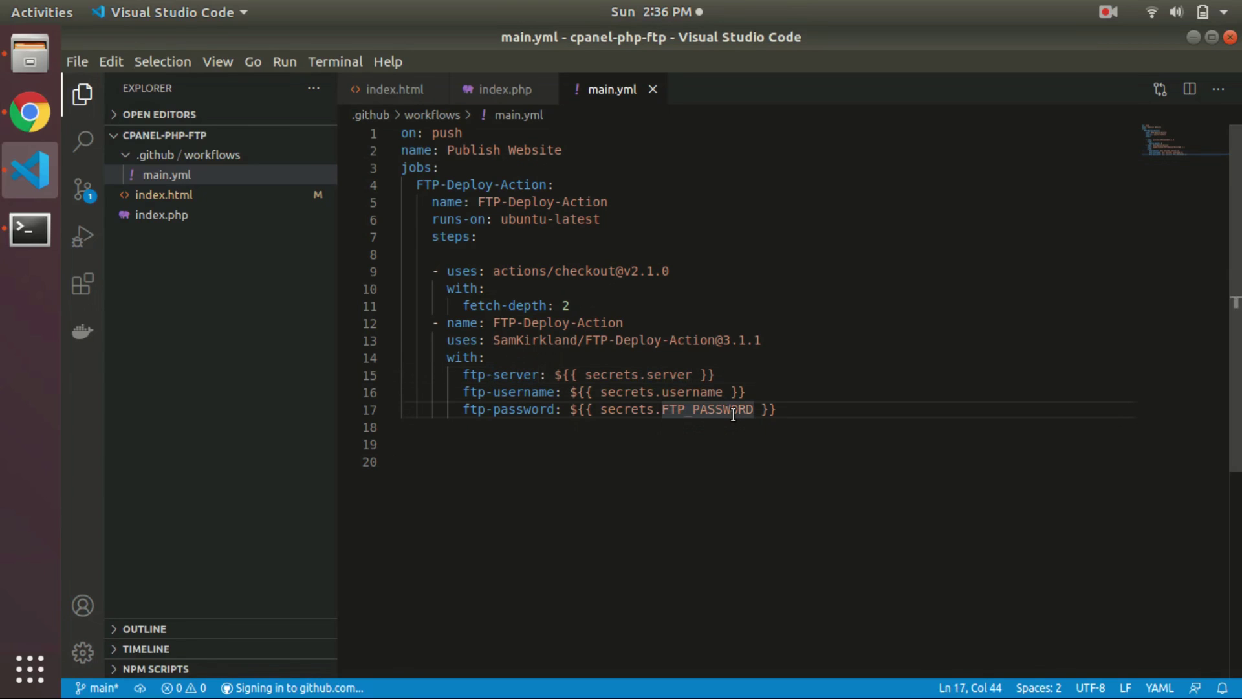
{"action": "key", "text": "alt+Tab"}
{"action": "key", "text": "alt+Tab"}
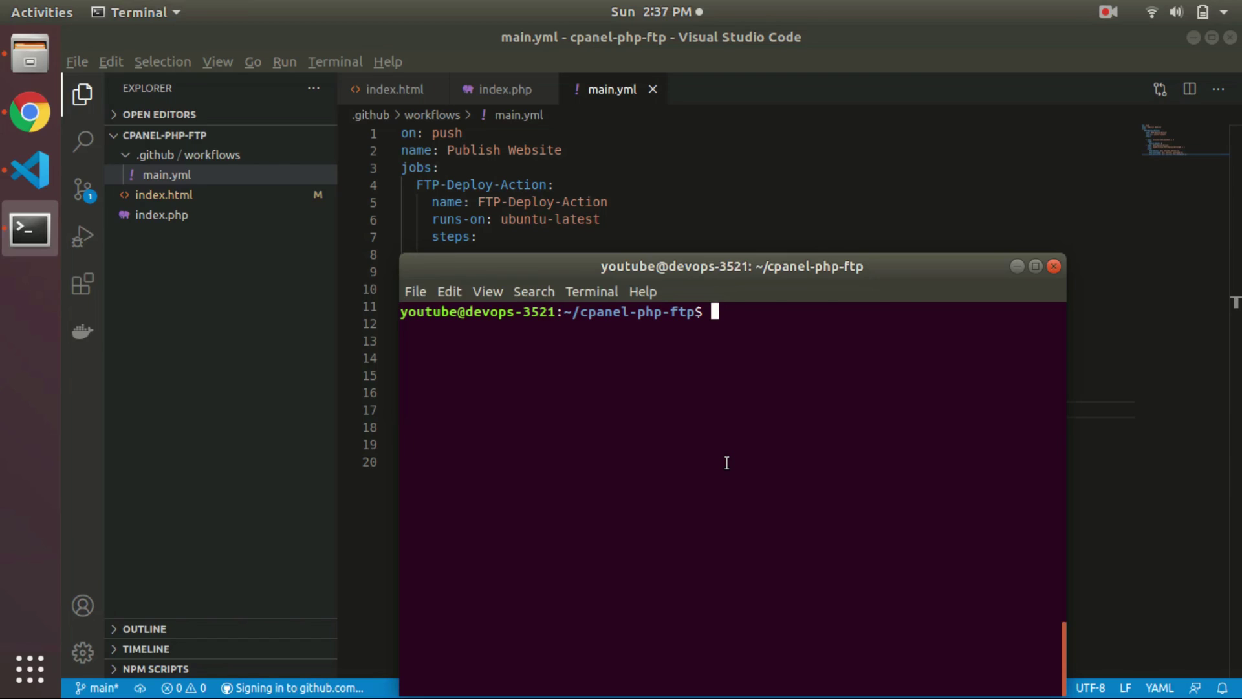
{"action": "type", "text": "git push -u origin main"}
- Push main to origin with git push -u, retrying after the failed GitHub login
{"action": "key", "text": "Return"}
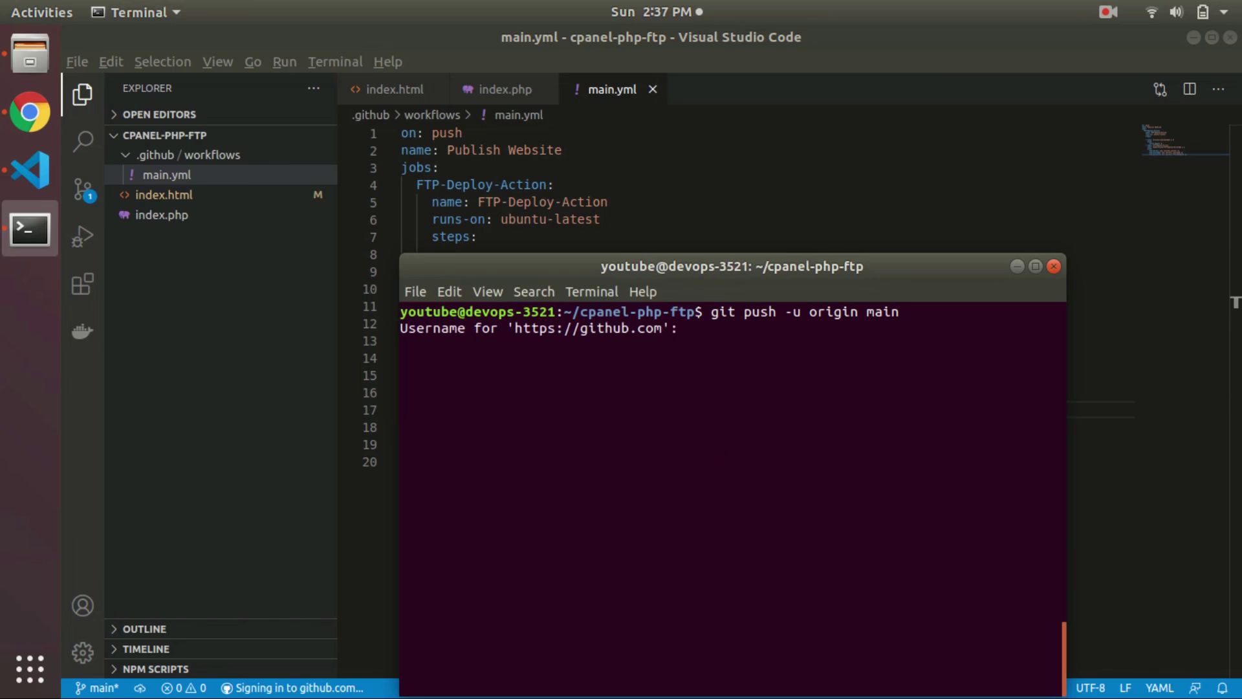
{"action": "type", "text": "wbplug-lab"}
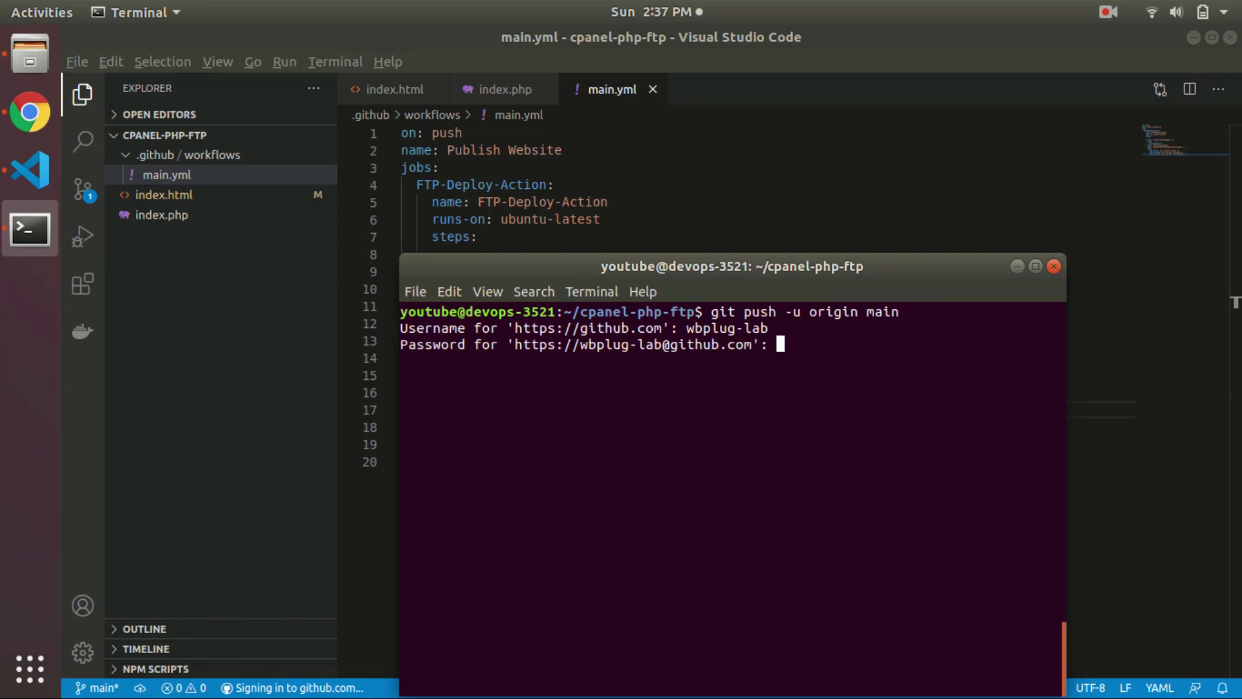
{"action": "key", "text": "Return"}
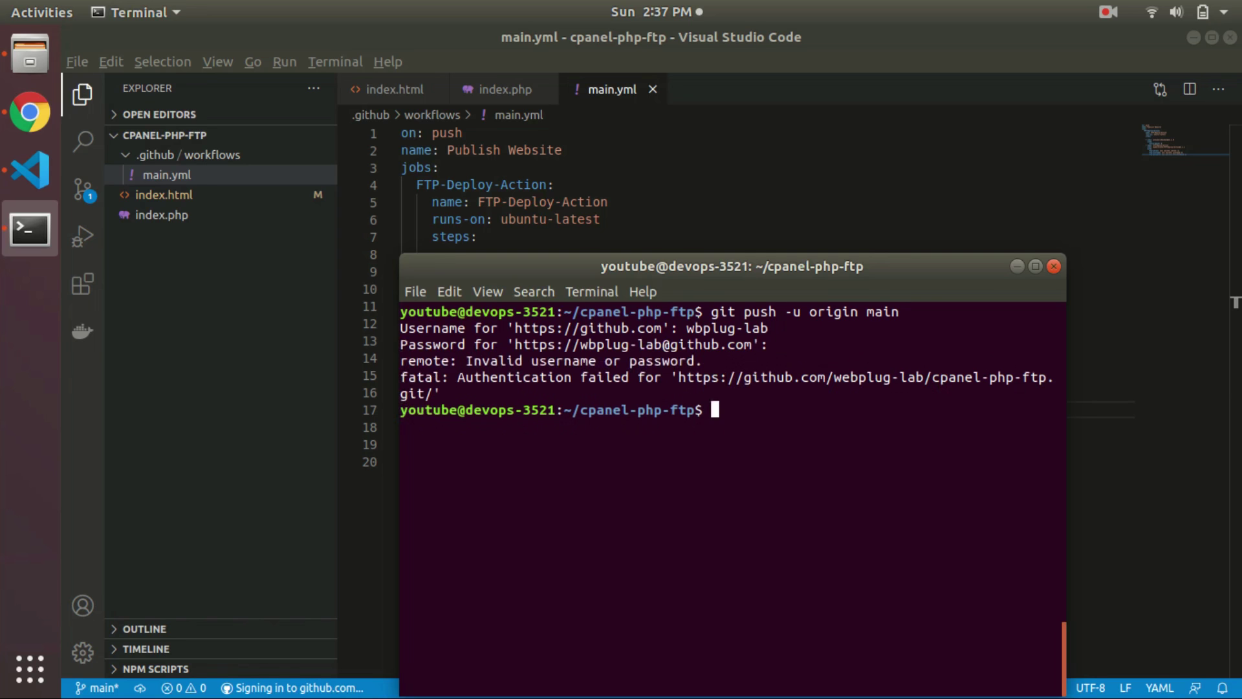
{"action": "type", "text": "git push -u origin main"}
{"action": "key", "text": "Return"}
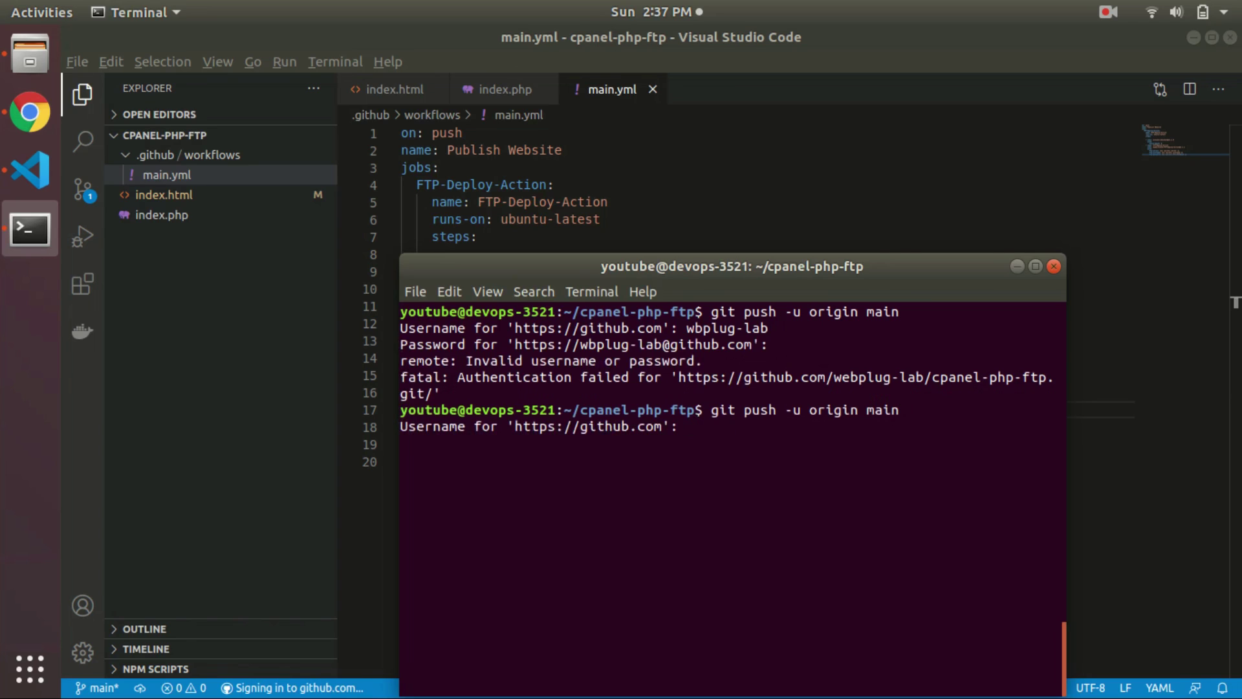
{"action": "type", "text": "webplug-lab"}
{"action": "key", "text": "Return"}
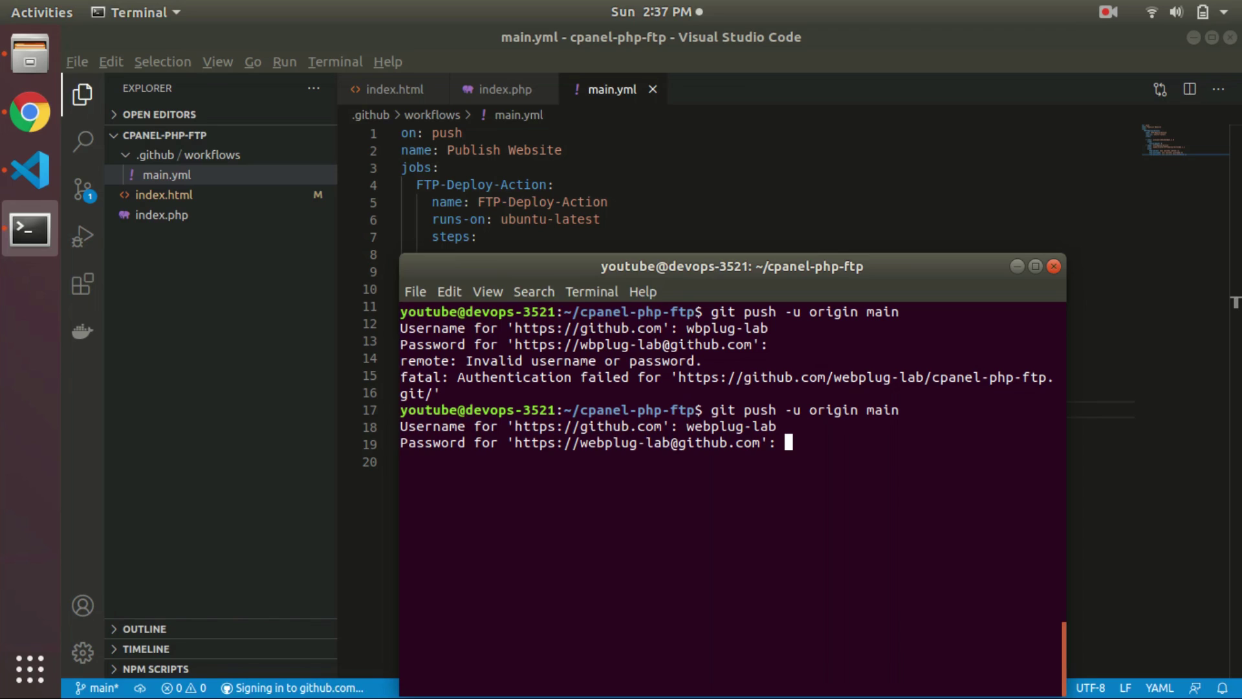
{"action": "key", "text": "Return"}
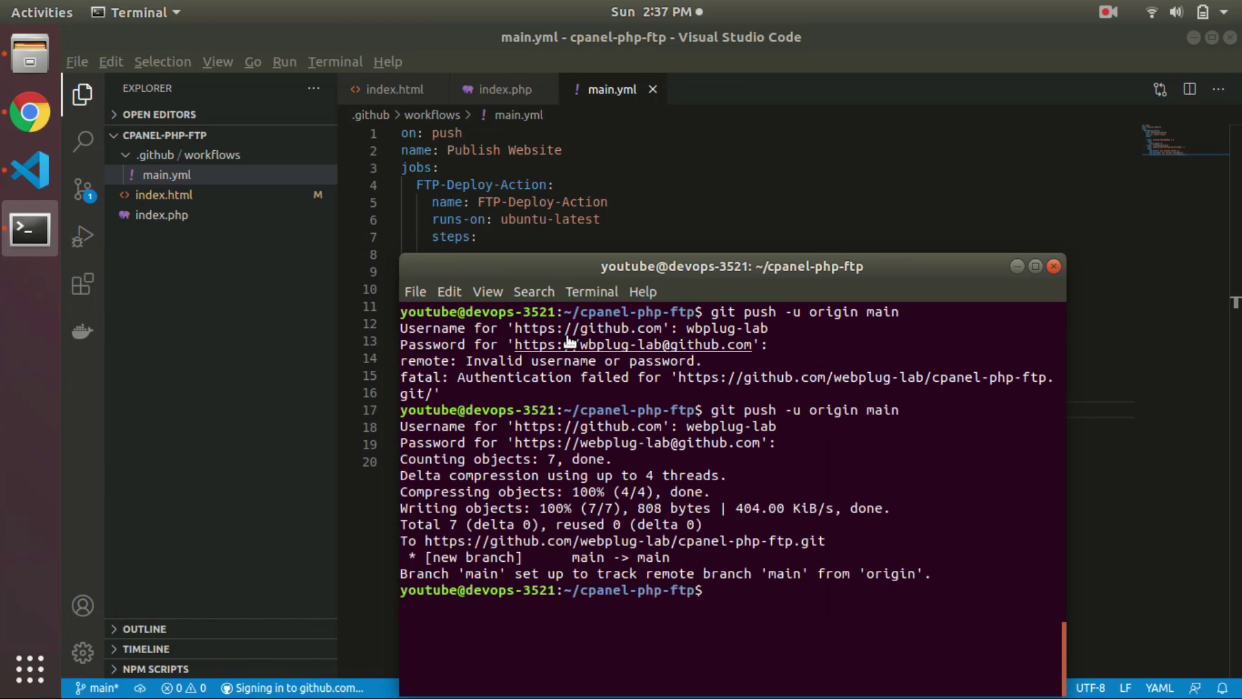
- Open the FTP-Deploy-Action job log for the 'first commit' Actions run
{"action": "key", "text": "alt+Tab"}
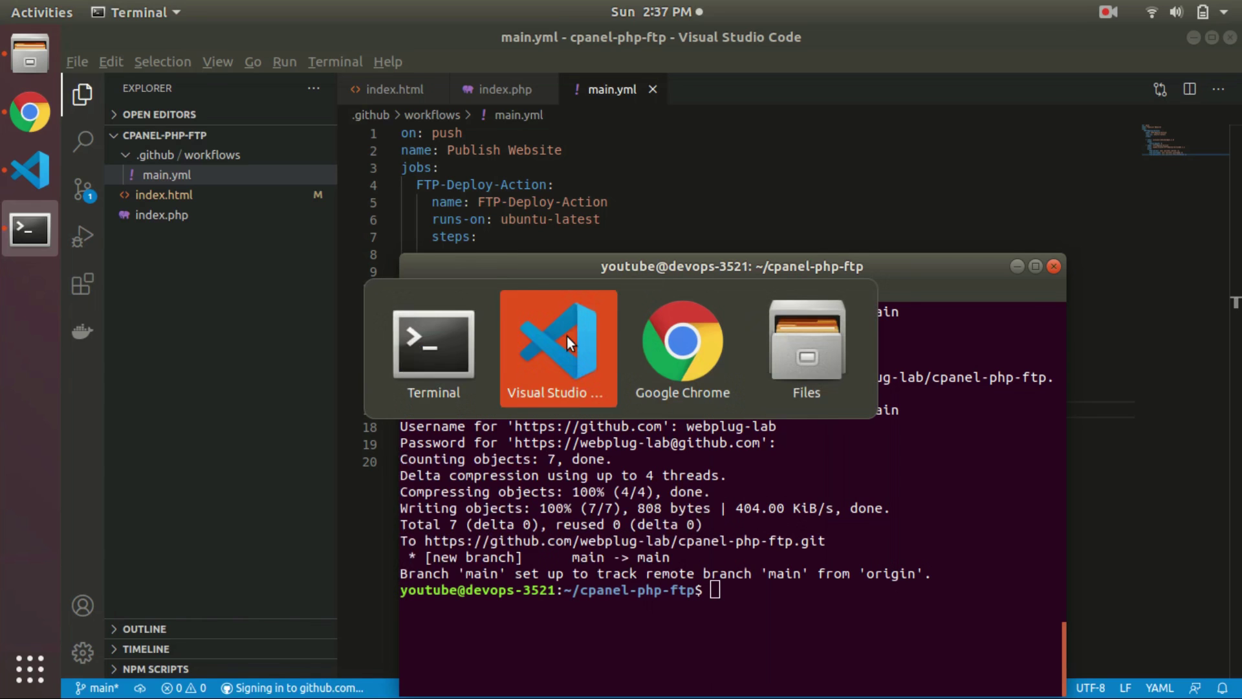
{"action": "key", "text": "alt+Tab"}
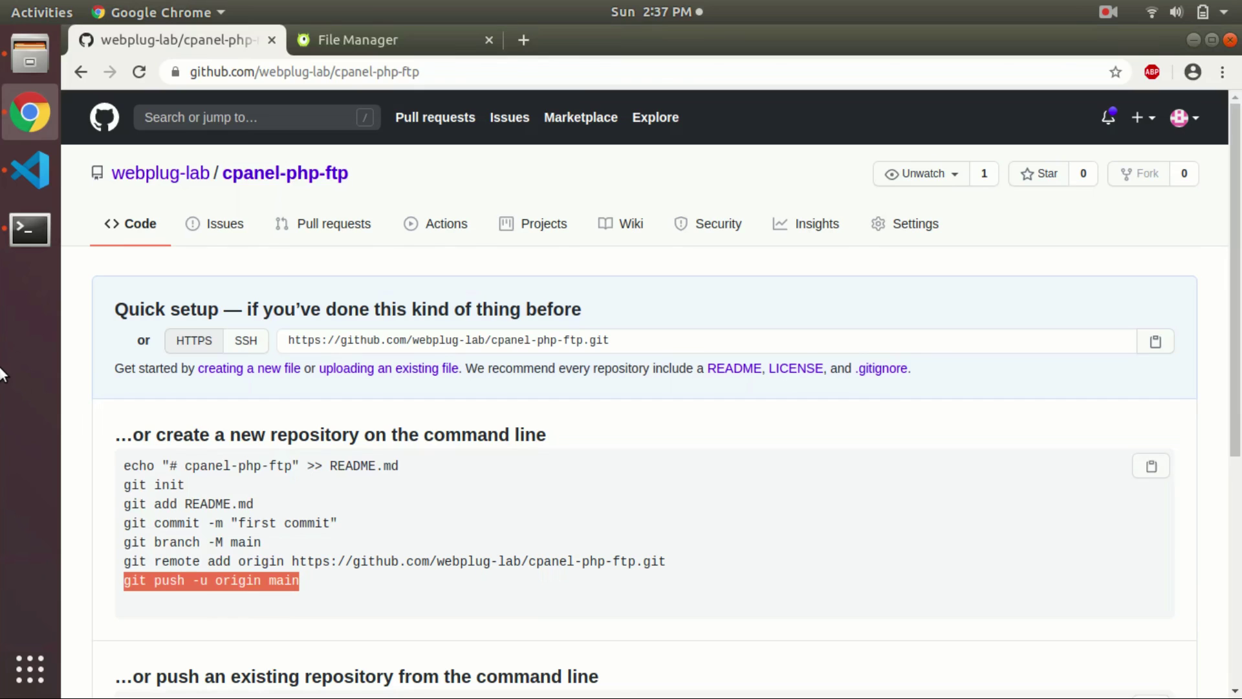
{"action": "key", "text": "F5"}
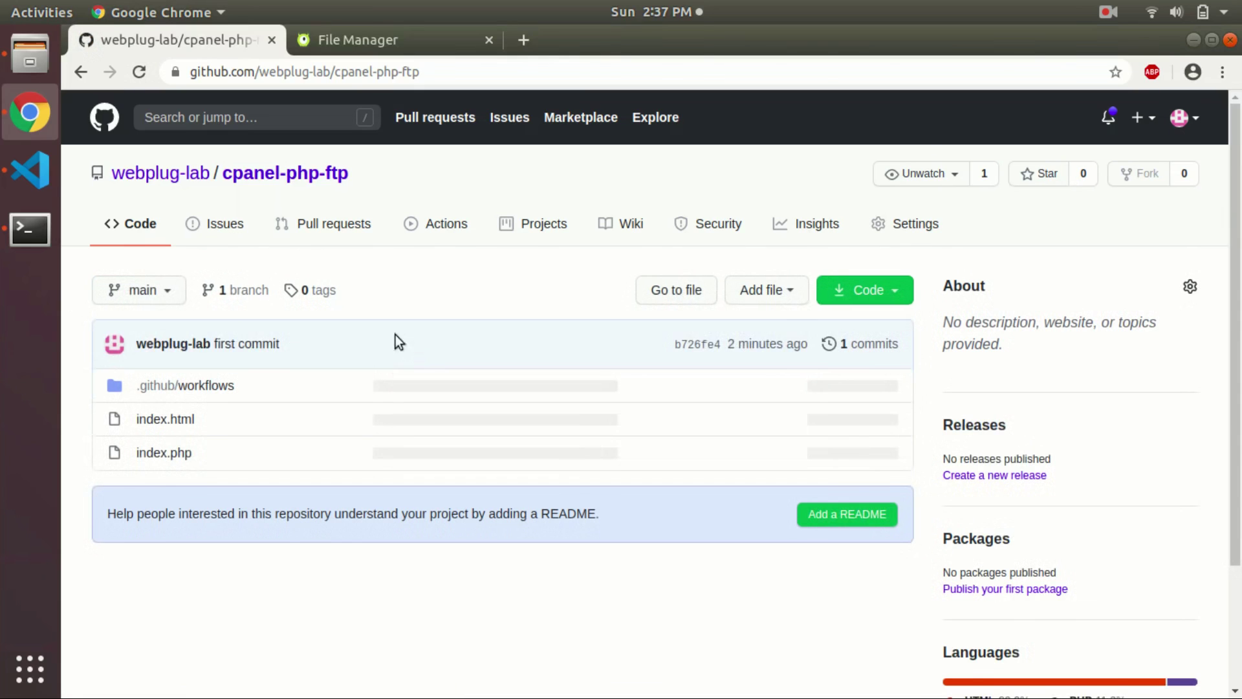
{"action": "left_click", "coordinate": [434, 223]}
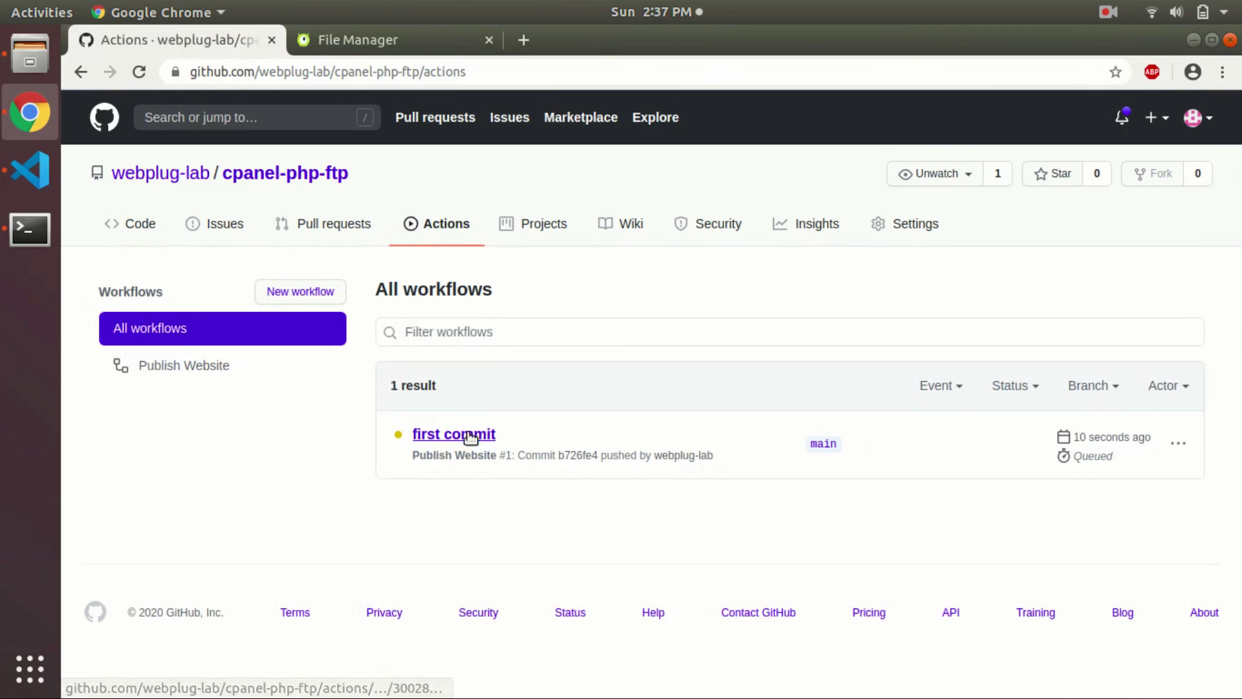
{"action": "left_click", "coordinate": [462, 434]}
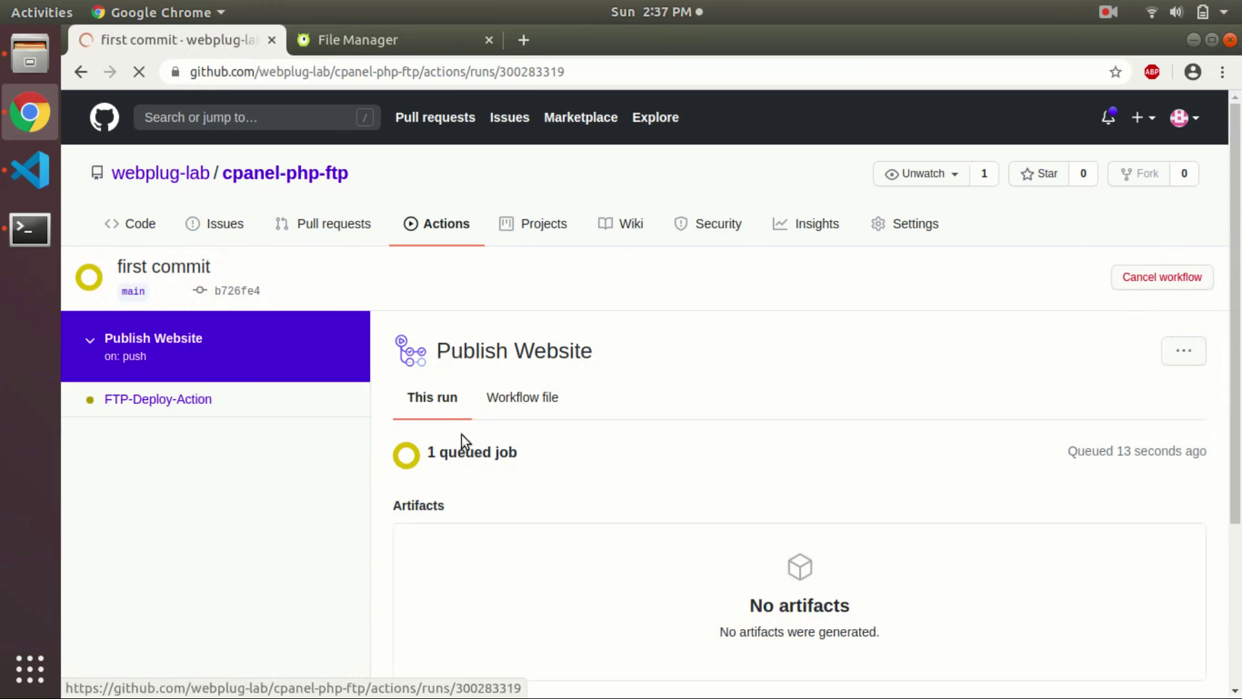
{"action": "left_click", "coordinate": [118, 403]}
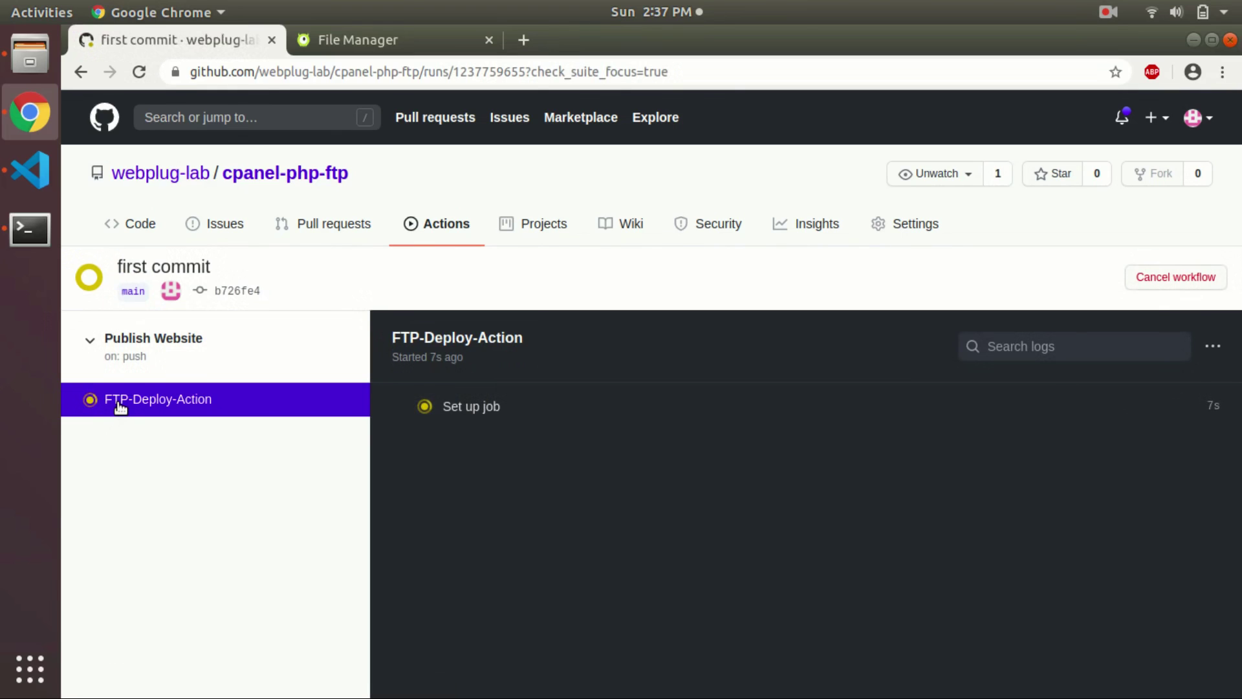
{"action": "key", "text": "ctrl+Tab"}
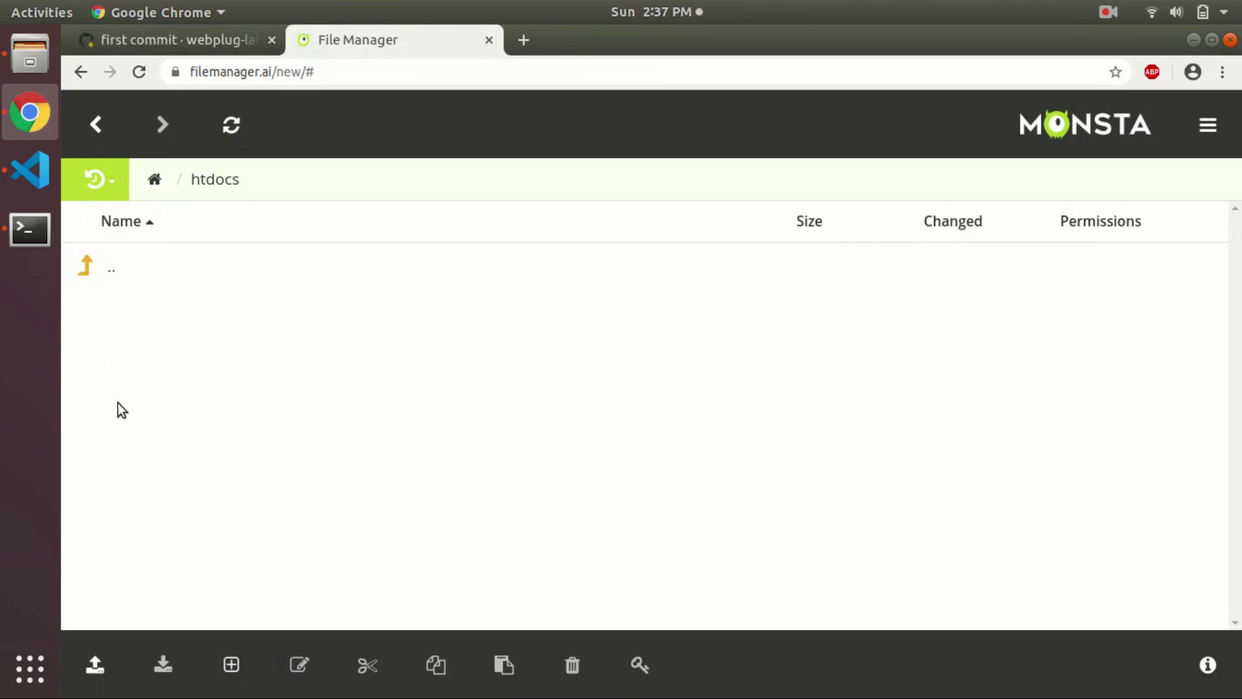
- Refresh the still-empty htdocs listing, then watch the GitHub deploy job succeed
{"action": "left_click", "coordinate": [231, 124]}
{"action": "left_click", "coordinate": [165, 40]}
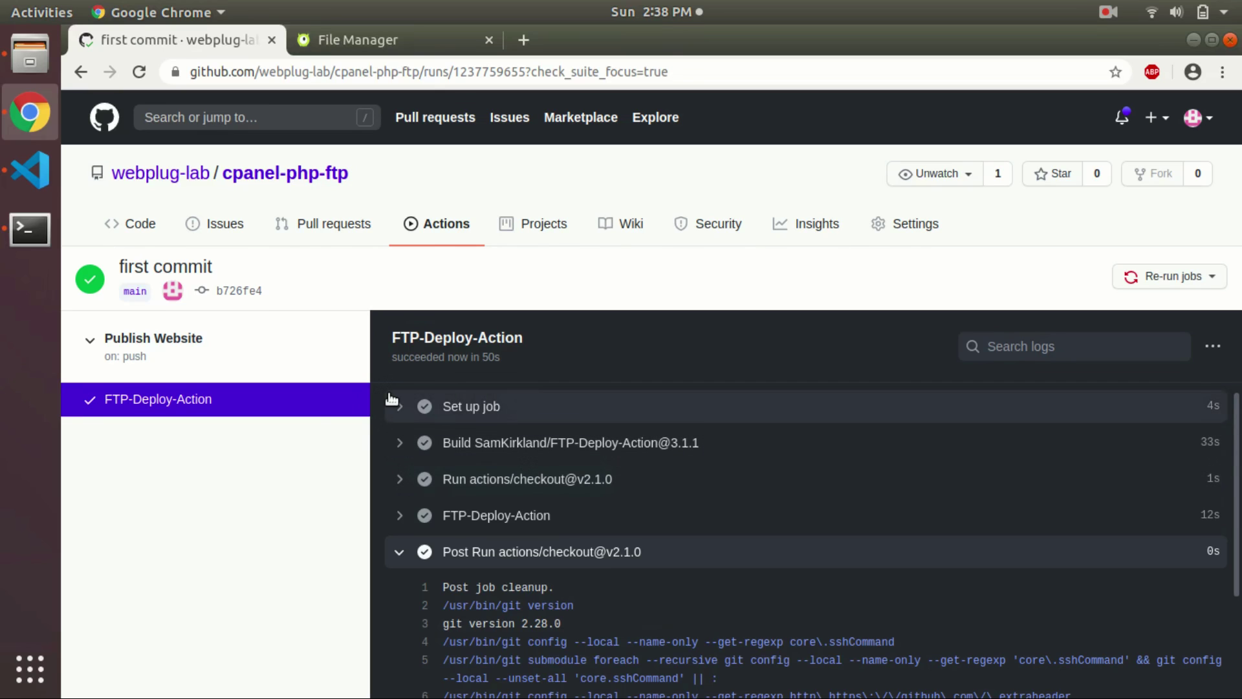
- Refresh htdocs to show the deployed .github, .git-ftp.log, index.html and index.php
{"action": "key", "text": "ctrl+Tab"}
{"action": "left_click", "coordinate": [230, 124]}
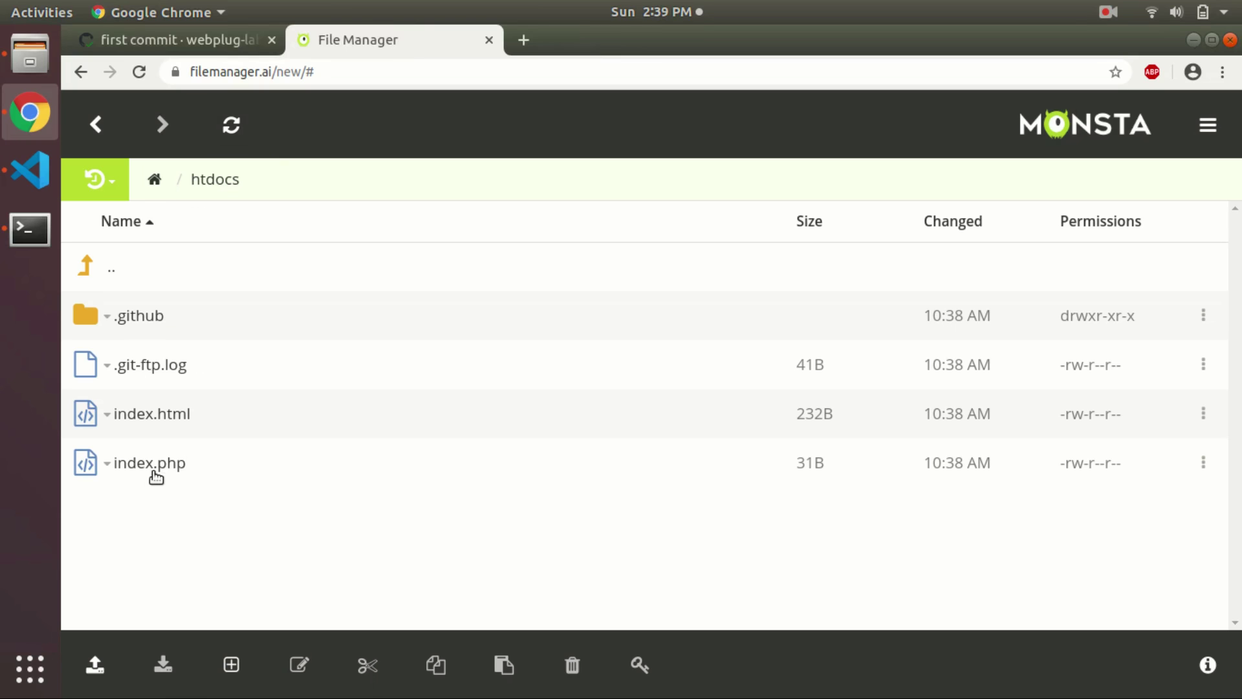
{"action": "key", "text": "alt+Tab"}
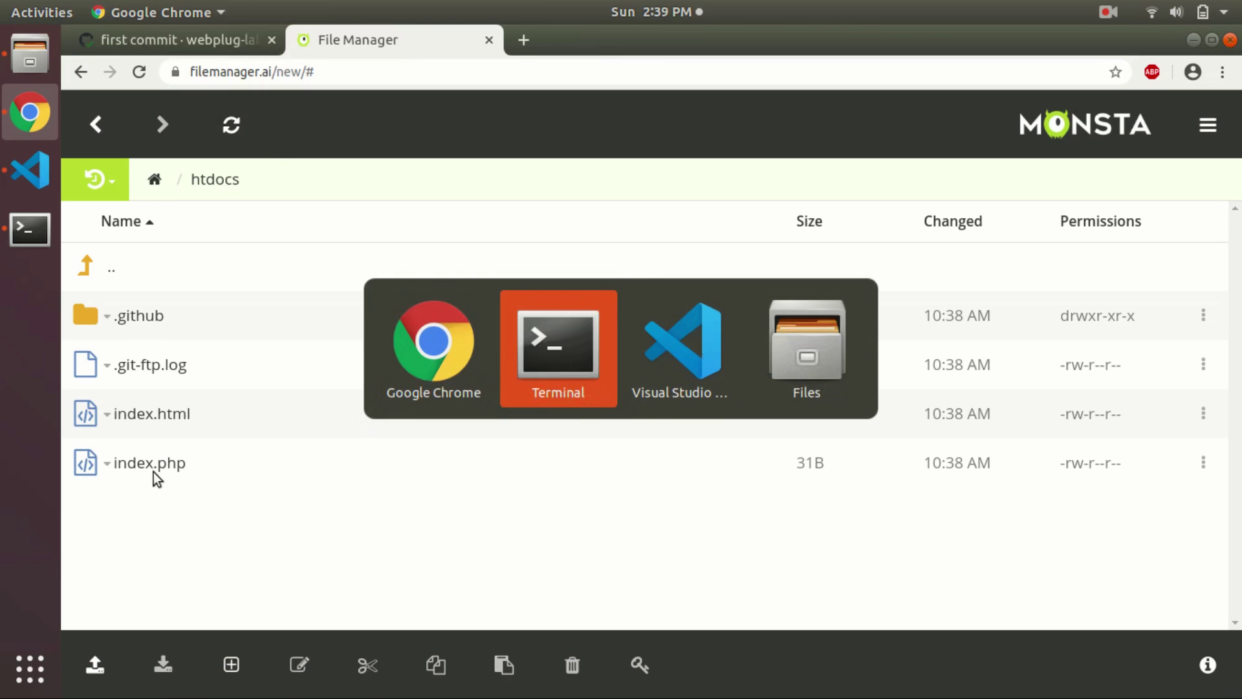
- Duplicate the <h1>Hello youtube</h1> heading onto line 10 of index.html and save
{"action": "key", "text": "Tab"}
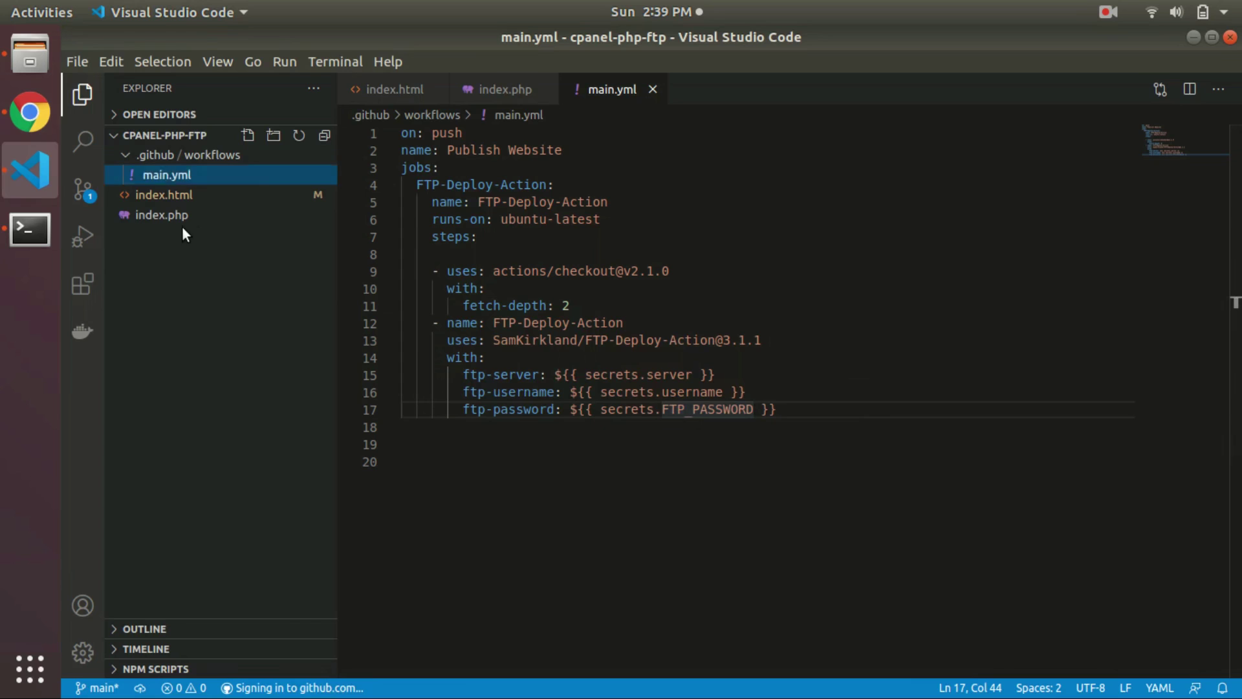
{"action": "left_click", "coordinate": [163, 194]}
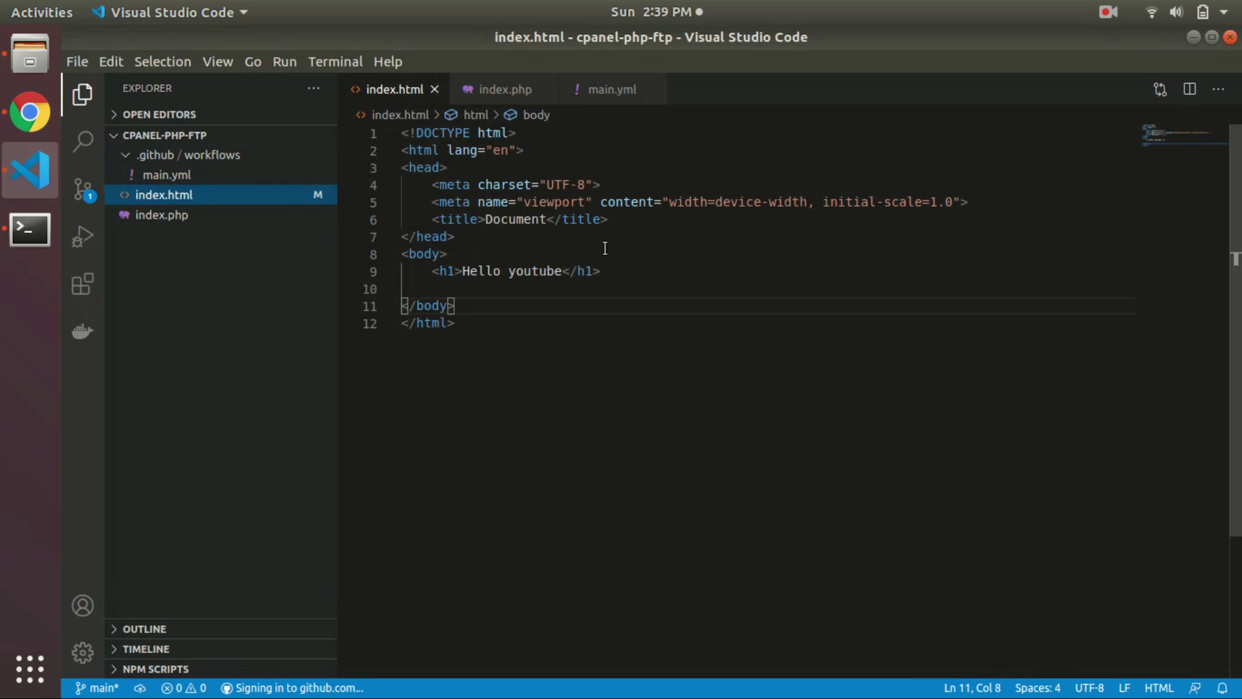
{"action": "mouse_move", "coordinate": [602, 272]}
{"action": "left_mouse_down"}
{"action": "mouse_move", "coordinate": [424, 278]}
{"action": "mouse_move", "coordinate": [440, 282]}
{"action": "left_mouse_up"}
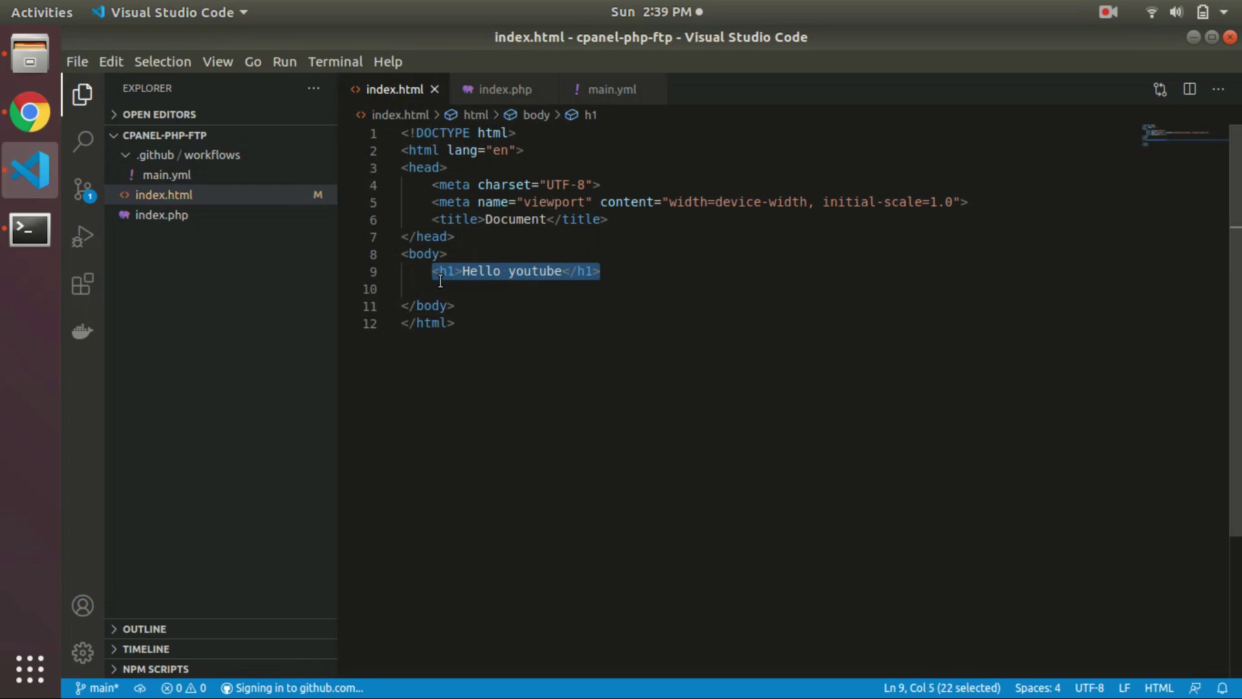
{"action": "key", "text": "ctrl+c"}
{"action": "left_click", "coordinate": [439, 284]}
{"action": "key", "text": "ctrl+v"}
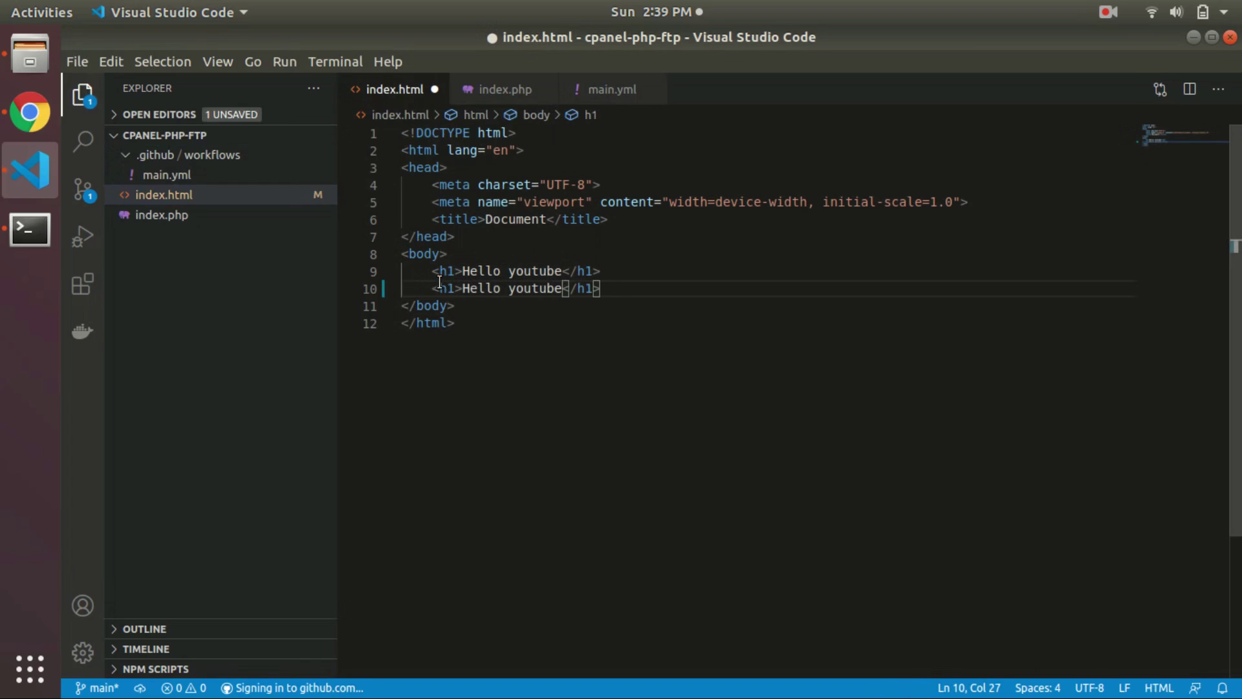
{"action": "key", "text": "alt+Tab"}
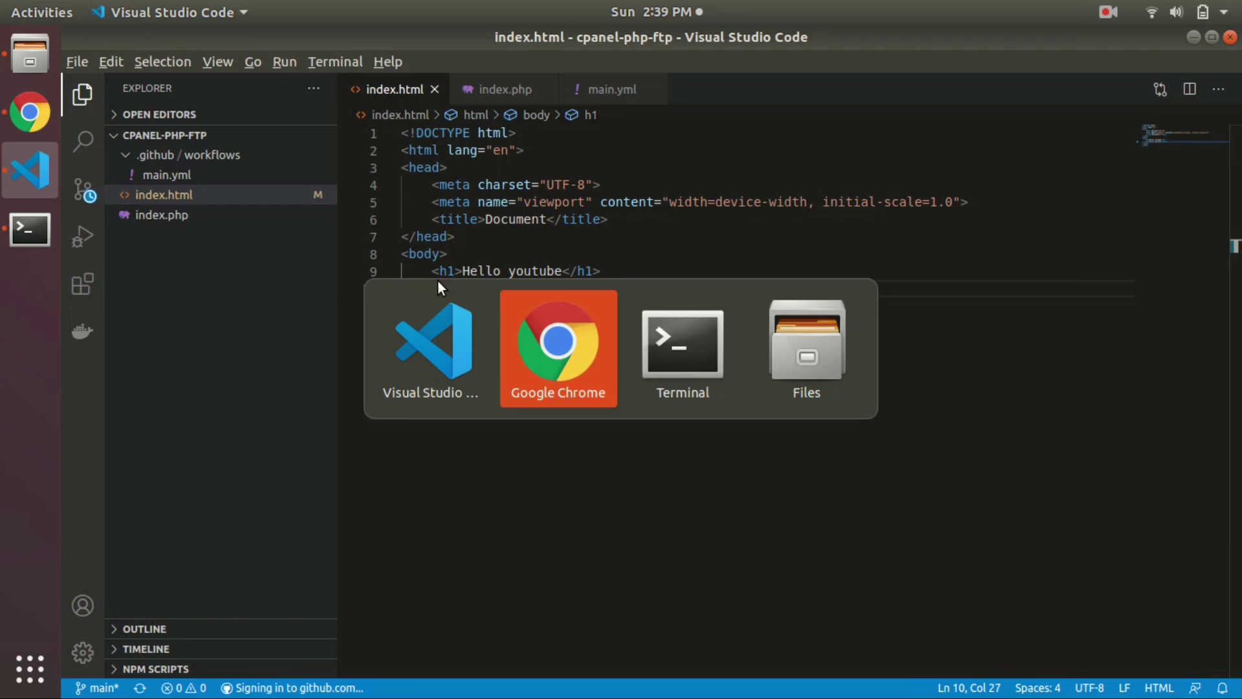
- Stage all changes and commit them with the message 'index.html update'
{"action": "key", "text": "alt+Tab"}
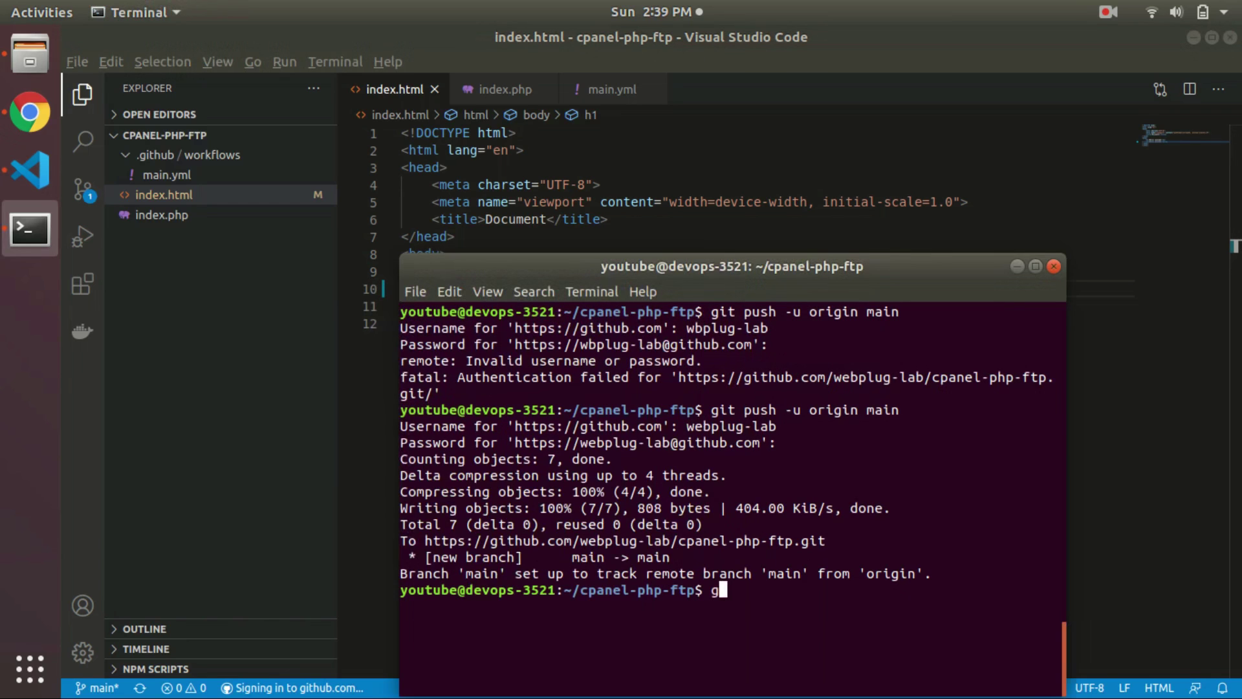
{"action": "type", "text": "git"}
{"action": "type", "text": "add ."}
{"action": "key", "text": "Return"}
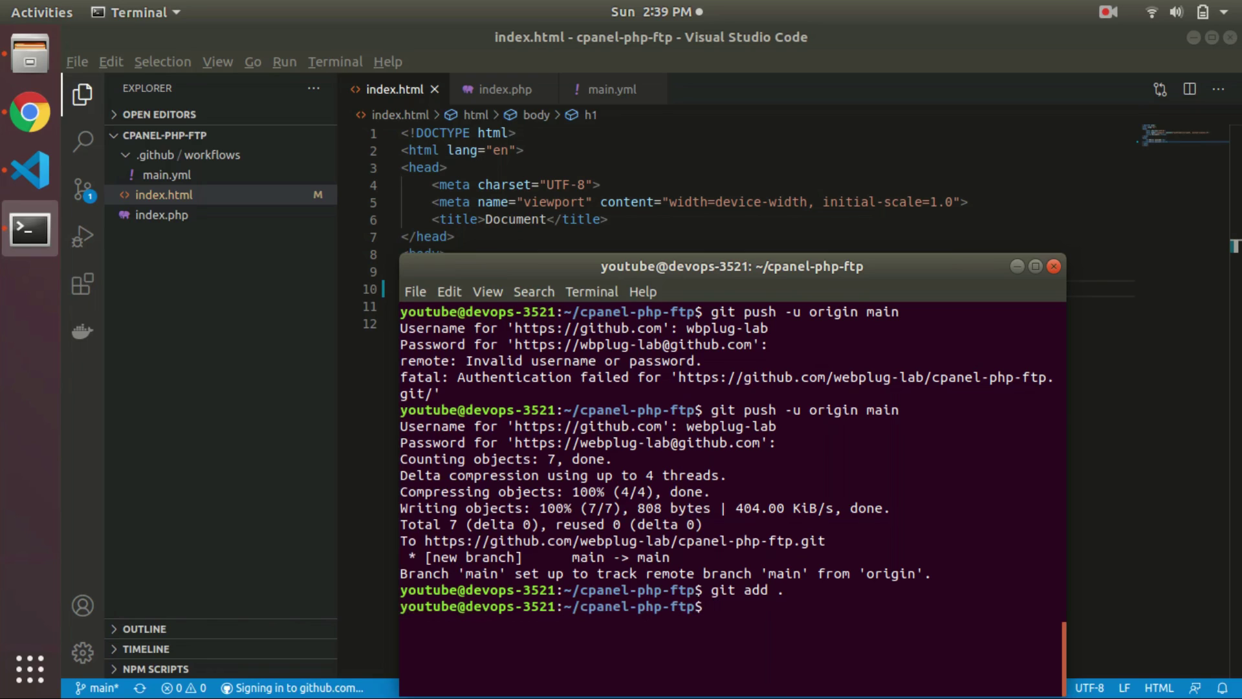
{"action": "type", "text": "git "}
{"action": "type", "text": "commit -m \""}
{"action": "type", "text": "\""}
{"action": "key", "text": "Left"}
{"action": "type", "text": "in"}
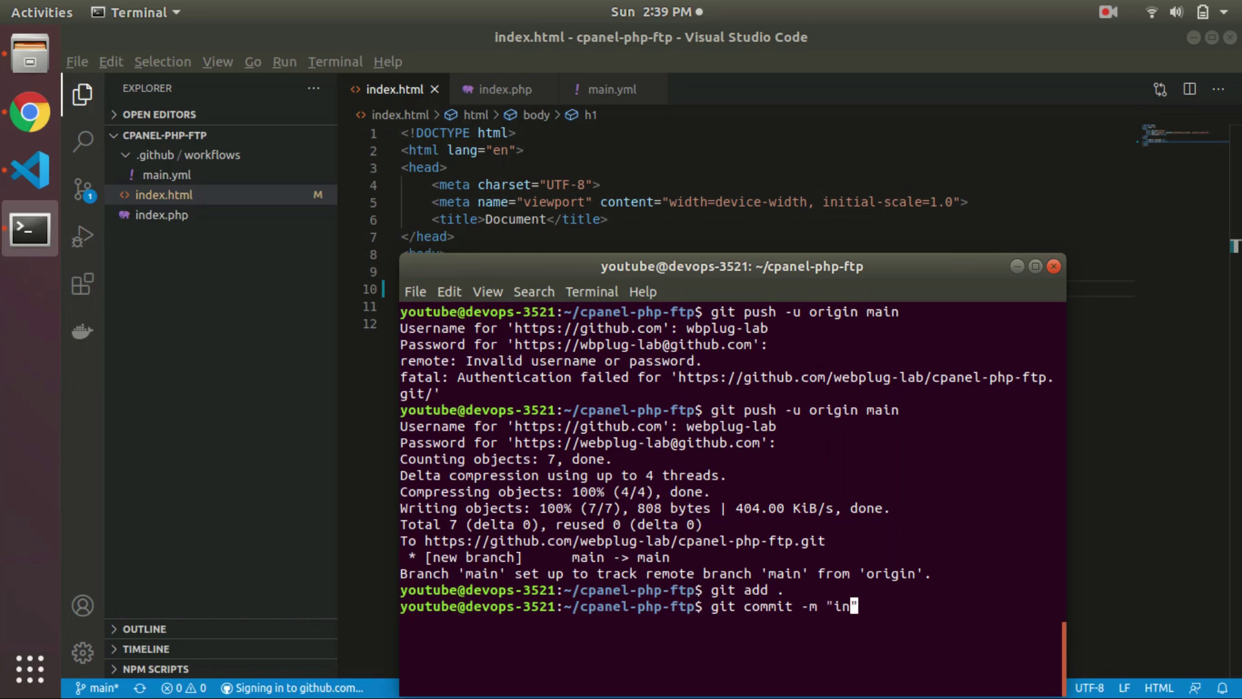
{"action": "type", "text": "dex.ht"}
{"action": "type", "text": "ml up"}
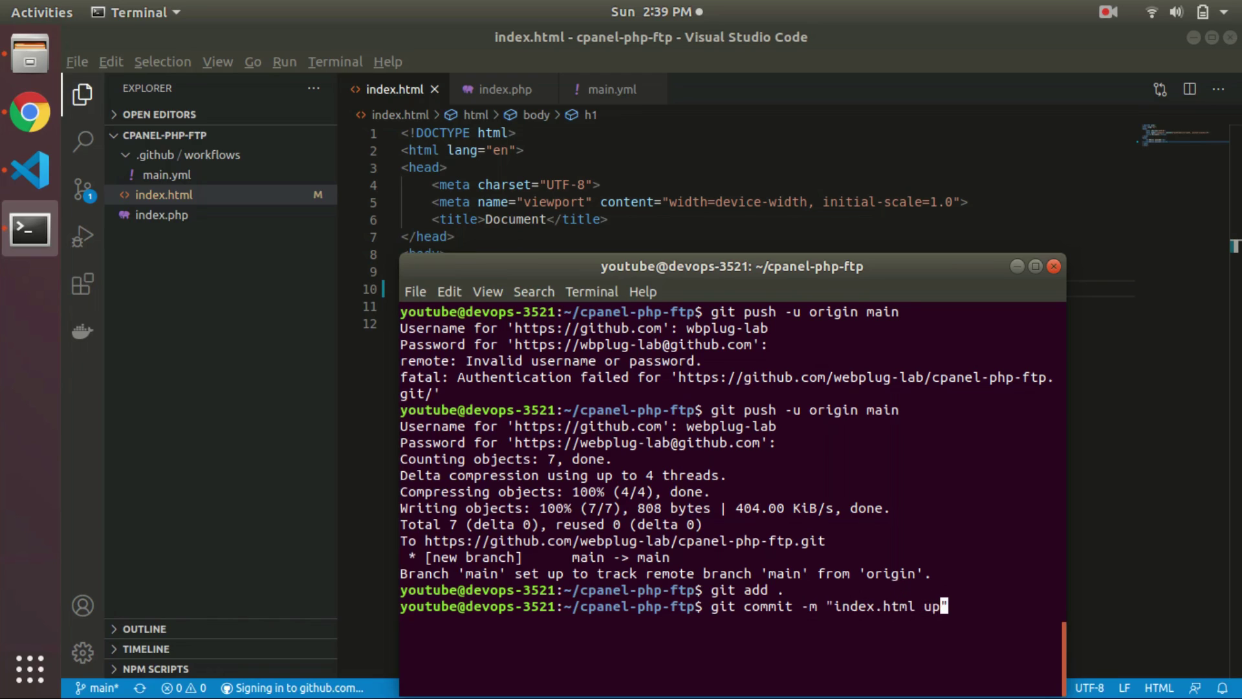
{"action": "type", "text": "date"}
{"action": "key", "text": "Return"}
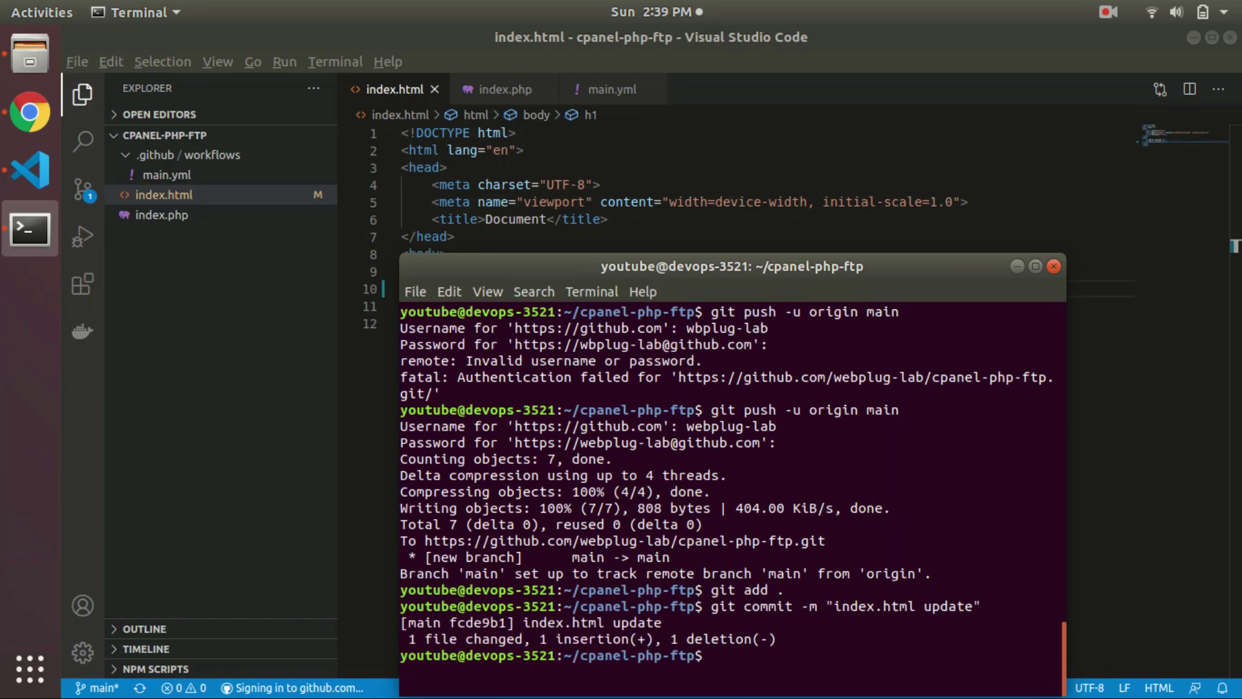
{"action": "type", "text": "git pu"}
{"action": "type", "text": "sh"}
- Push the commit to GitHub main using the GitHub username and password
{"action": "key", "text": "Return"}
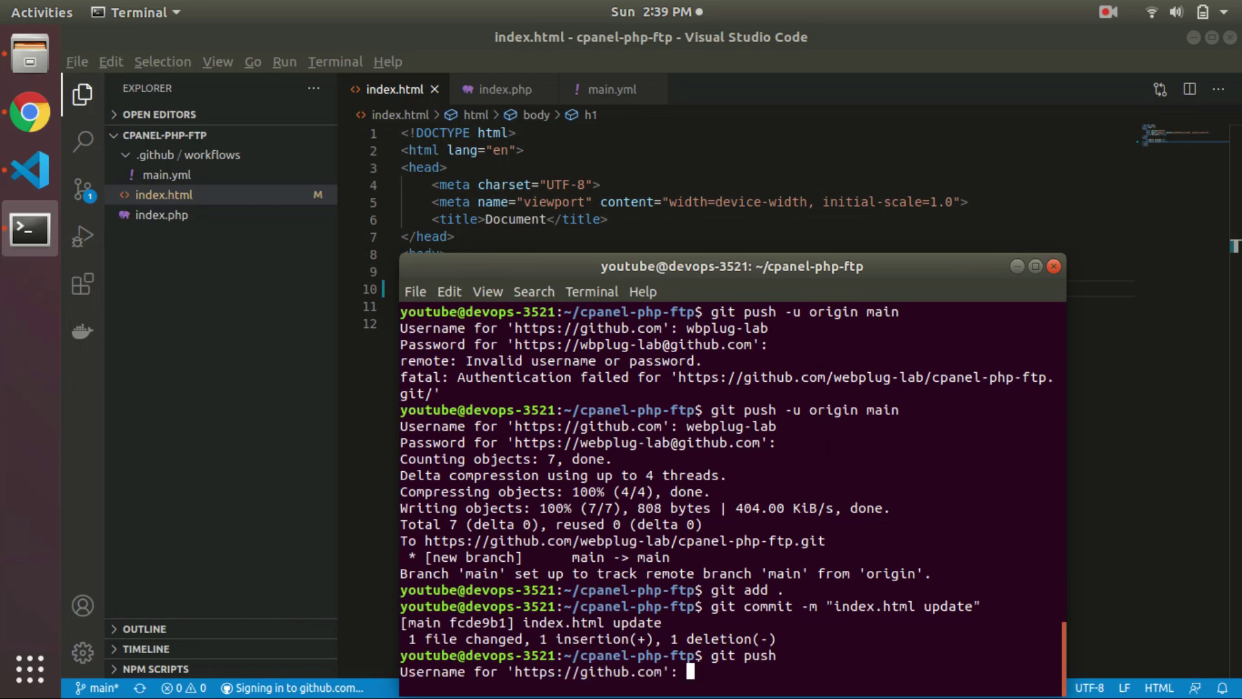
{"action": "type", "text": "web"}
{"action": "type", "text": "plug-l"}
{"action": "type", "text": "ab"}
{"action": "key", "text": "Return"}
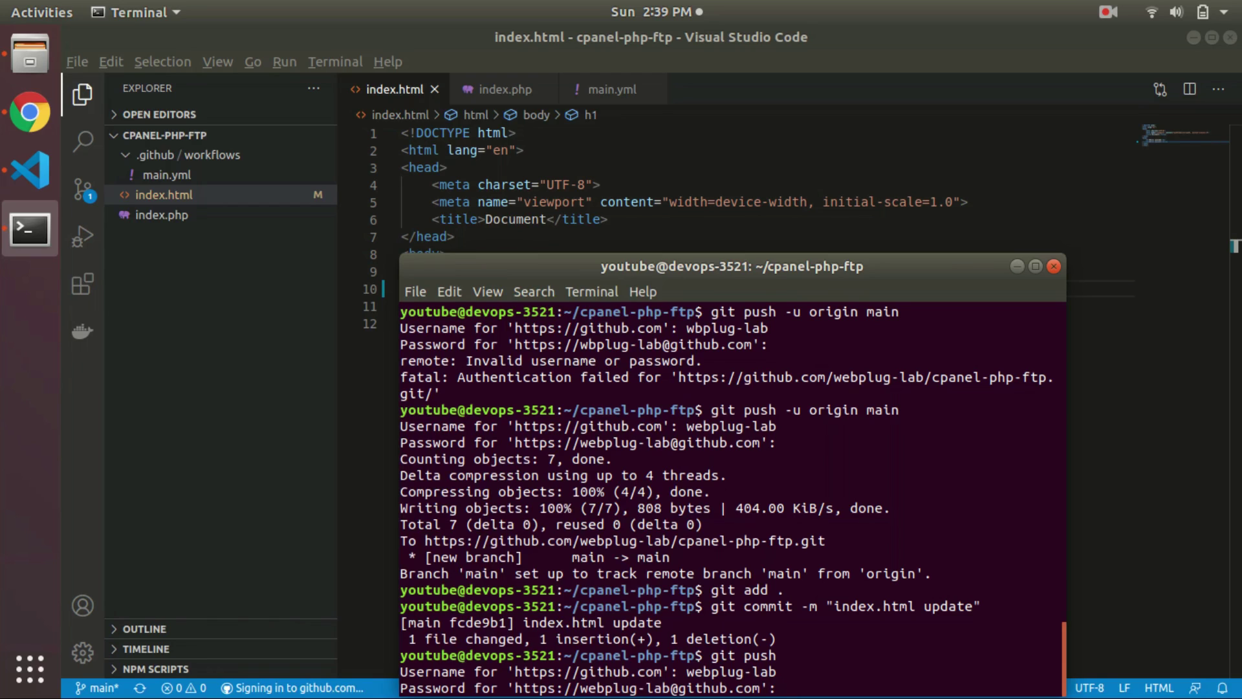
{"action": "key", "text": "Return"}
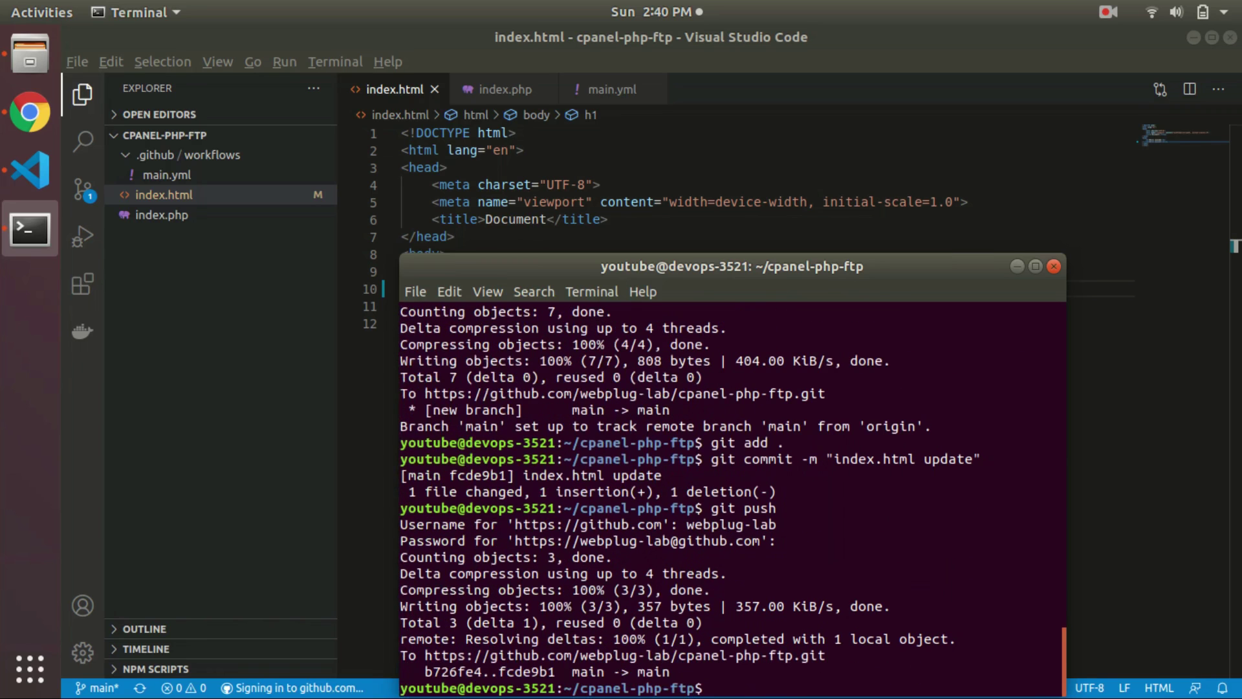
{"action": "key", "text": "alt+Tab"}
- Open the FTP-Deploy-Action job of the 'index.html update' run, which succeeded in 46s
{"action": "key", "text": "Tab"}
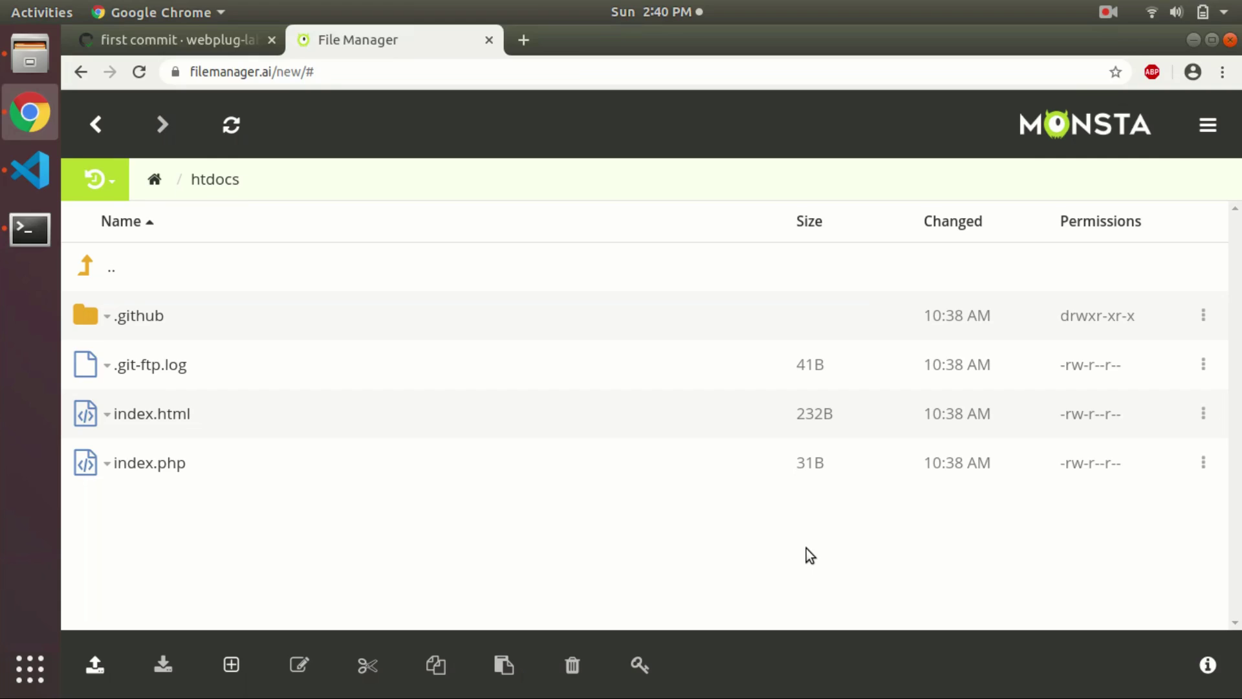
{"action": "key", "text": "ctrl+Tab"}
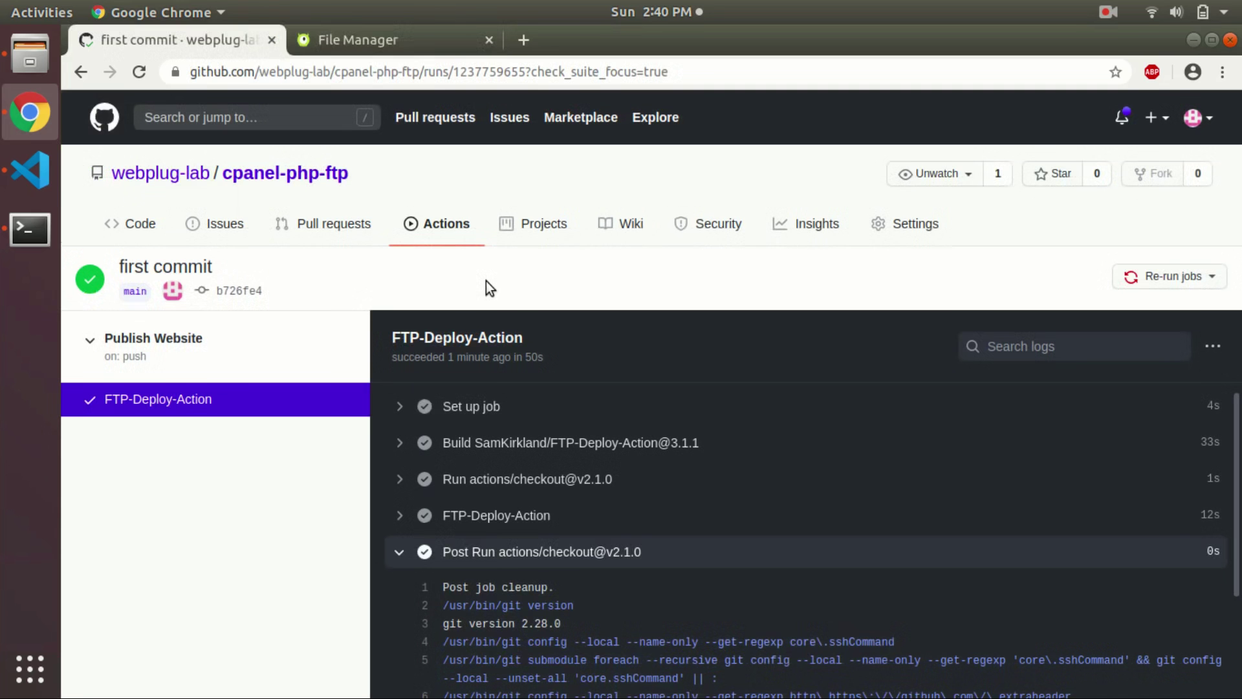
{"action": "left_click", "coordinate": [449, 227]}
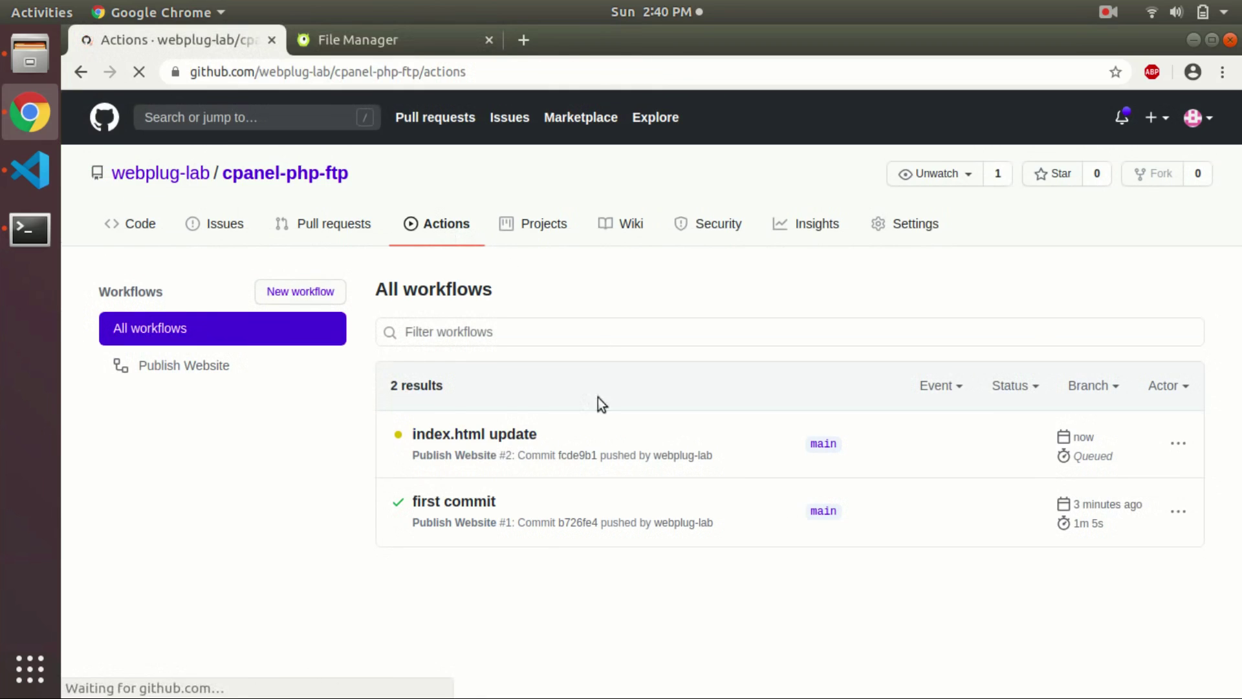
{"action": "left_click", "coordinate": [462, 438]}
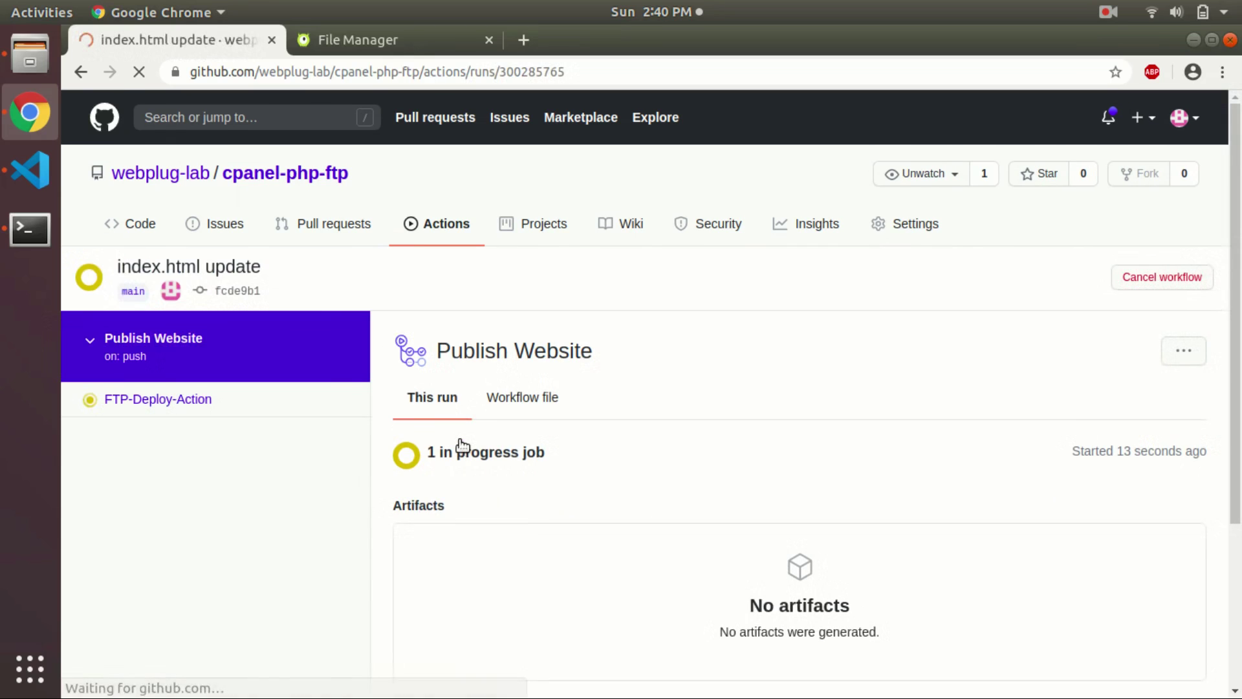
{"action": "left_click", "coordinate": [195, 400]}
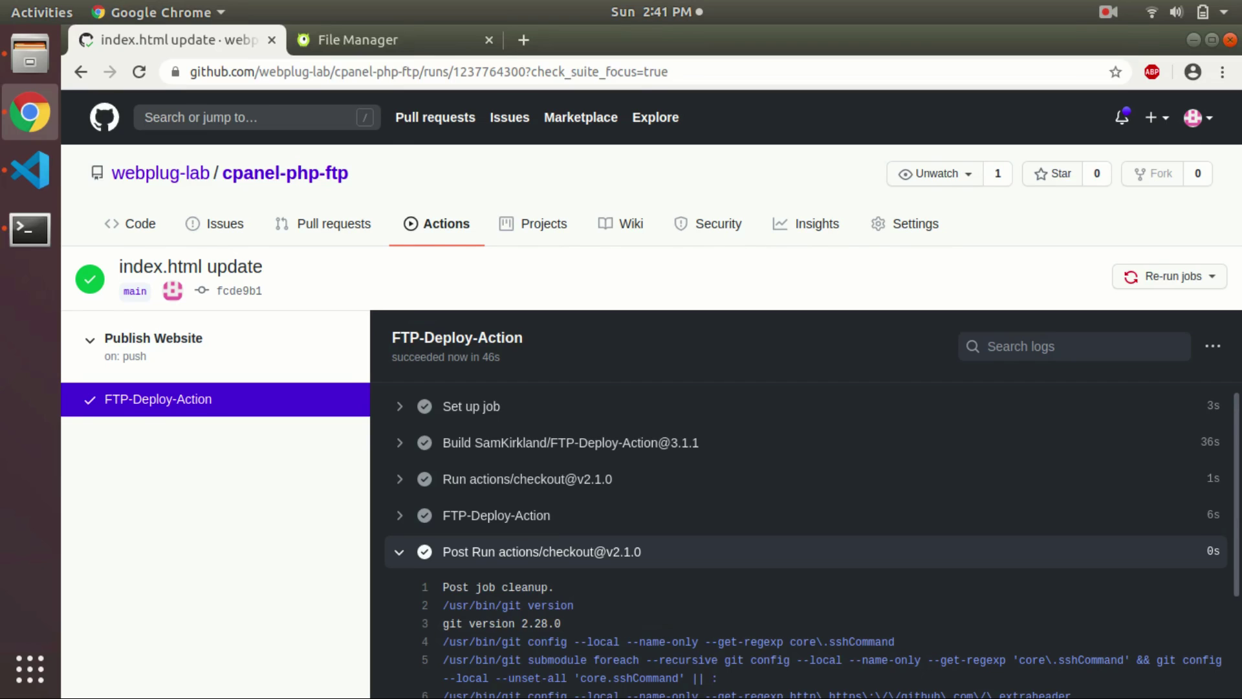
- Refresh htdocs to show index.html at 254B, 10:40, and choose Edit on it
{"action": "key", "text": "ctrl+Tab"}
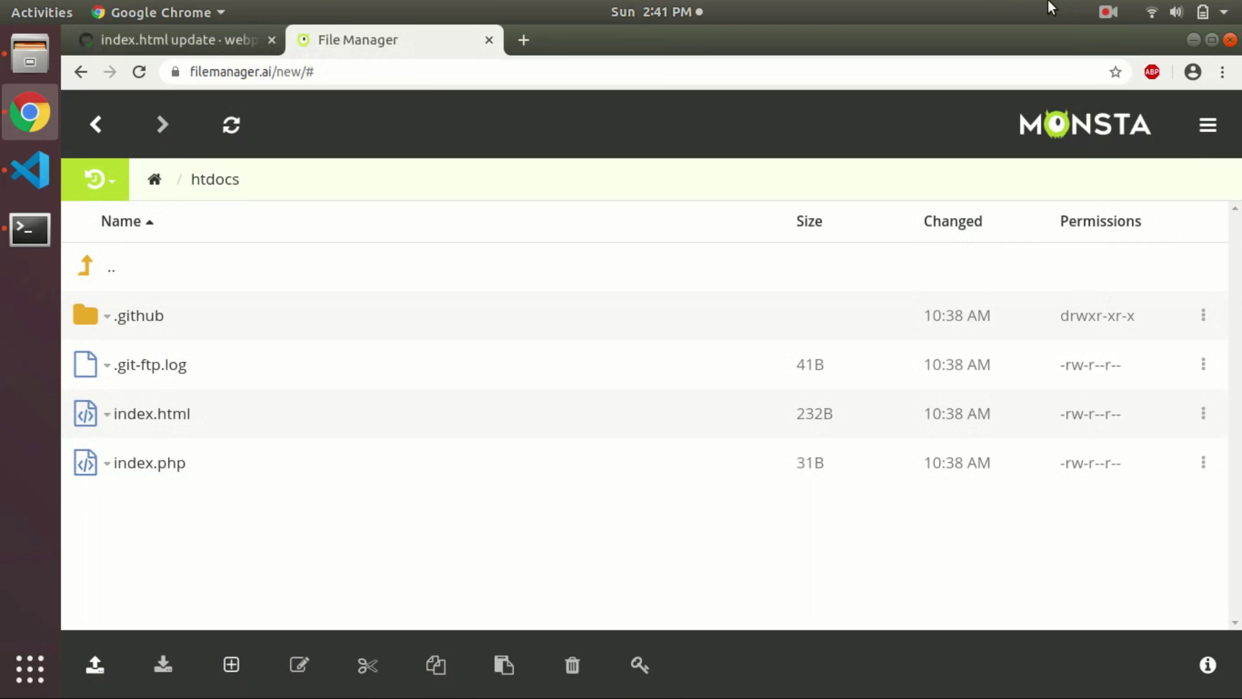
{"action": "left_click", "coordinate": [231, 125]}
{"action": "right_click", "coordinate": [155, 417]}
{"action": "left_click", "coordinate": [206, 449]}
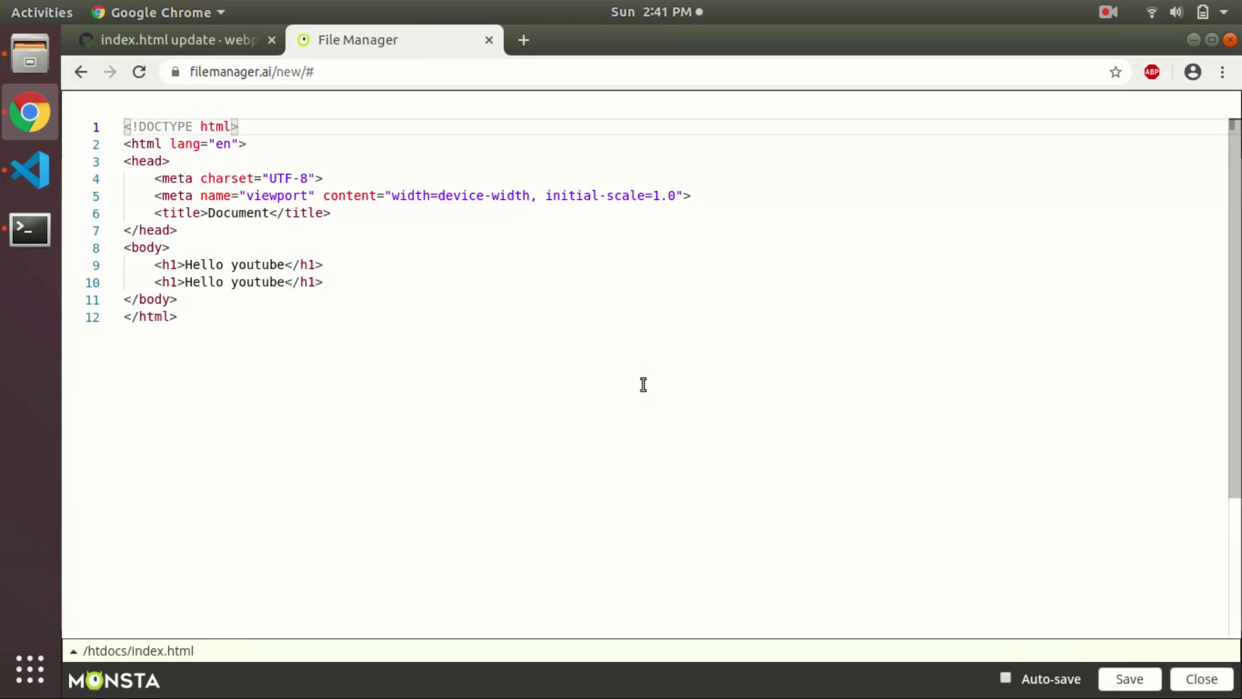
- Inspect the two Hello youtube headings of the deployed index.html in the Monsta editor
{"action": "left_click", "coordinate": [402, 249]}
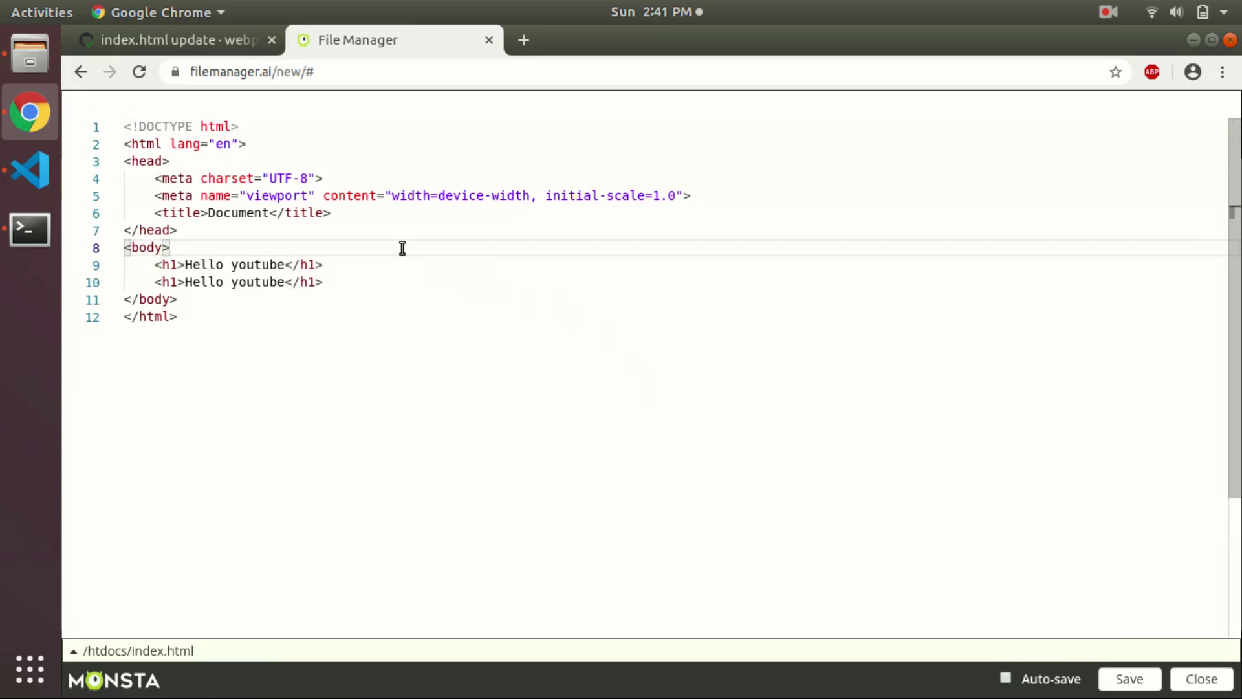